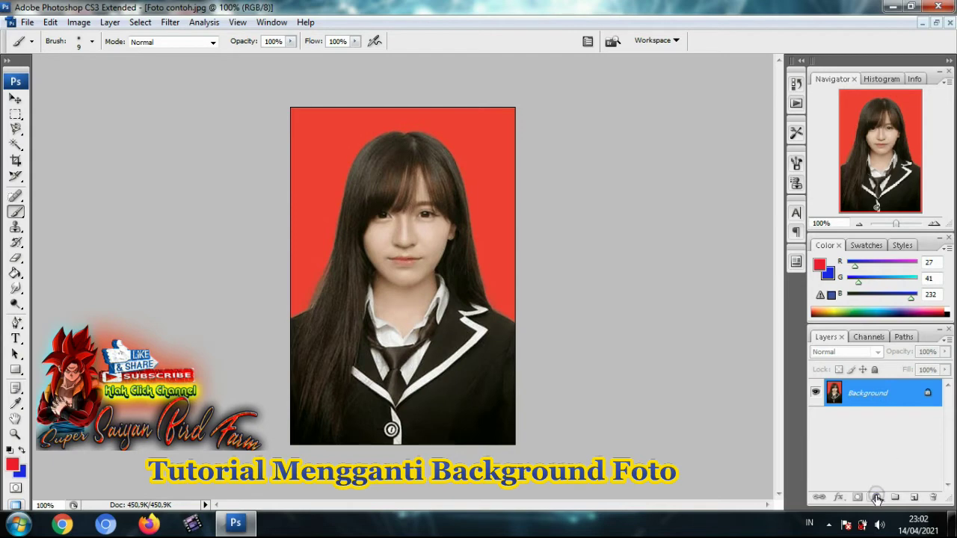
- Add a Solid Color fill layer in blue-violet #551ef1 above the photo
click(877, 499)
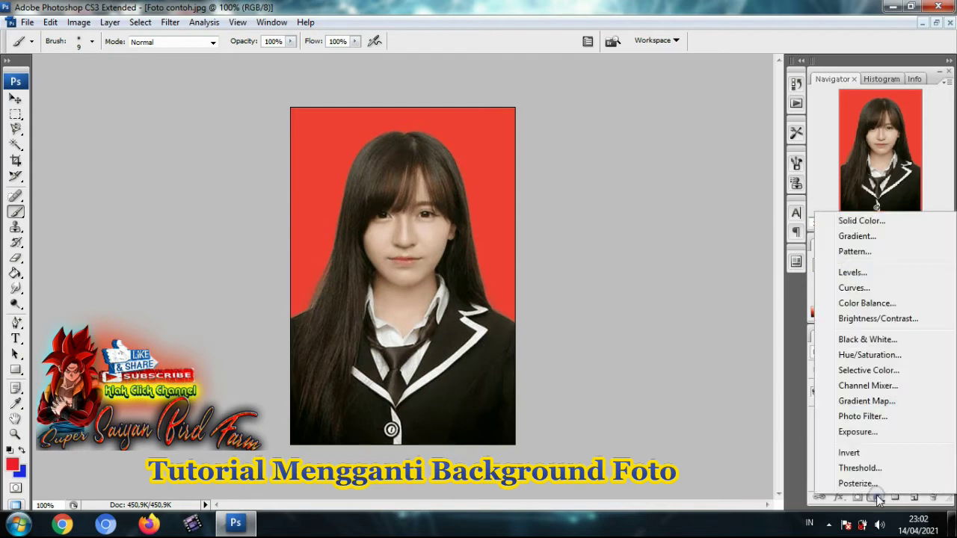
click(864, 219)
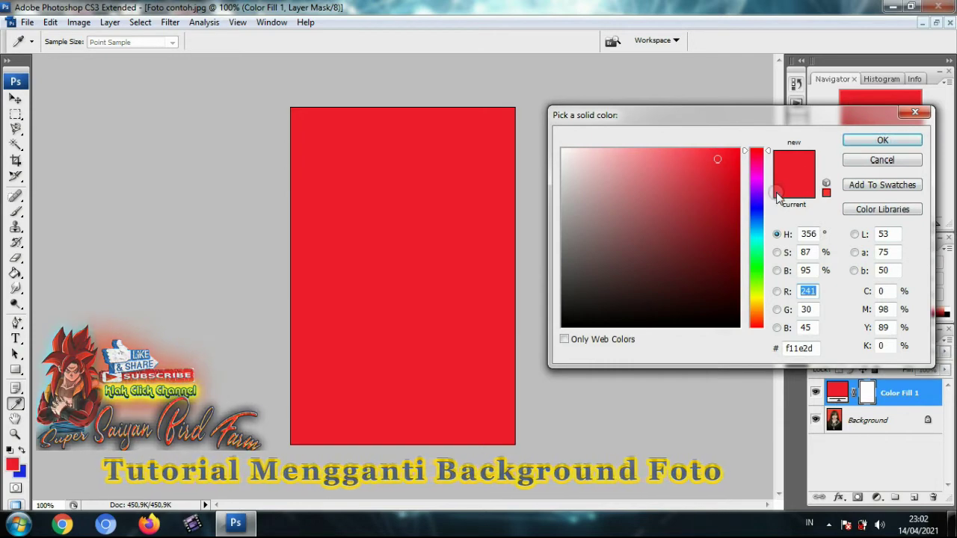
click(752, 200)
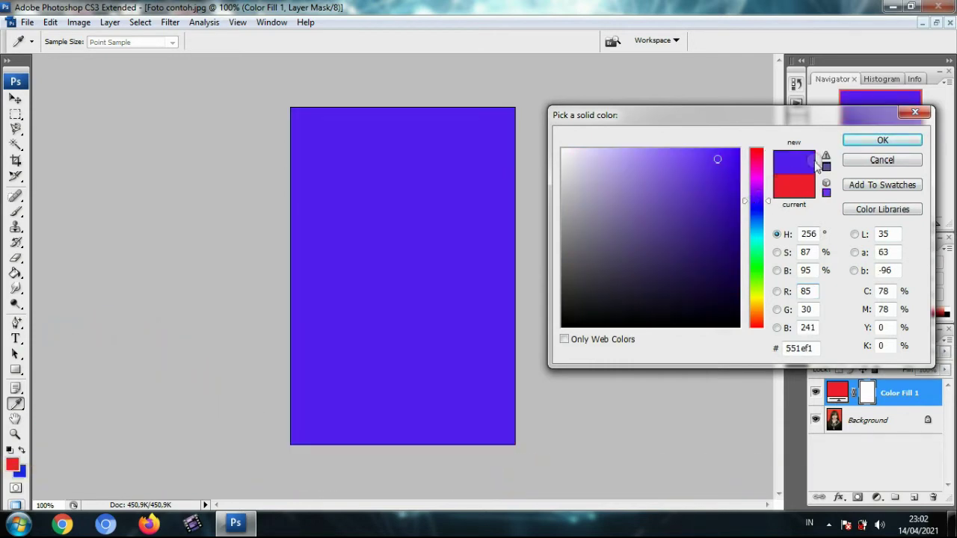
click(862, 142)
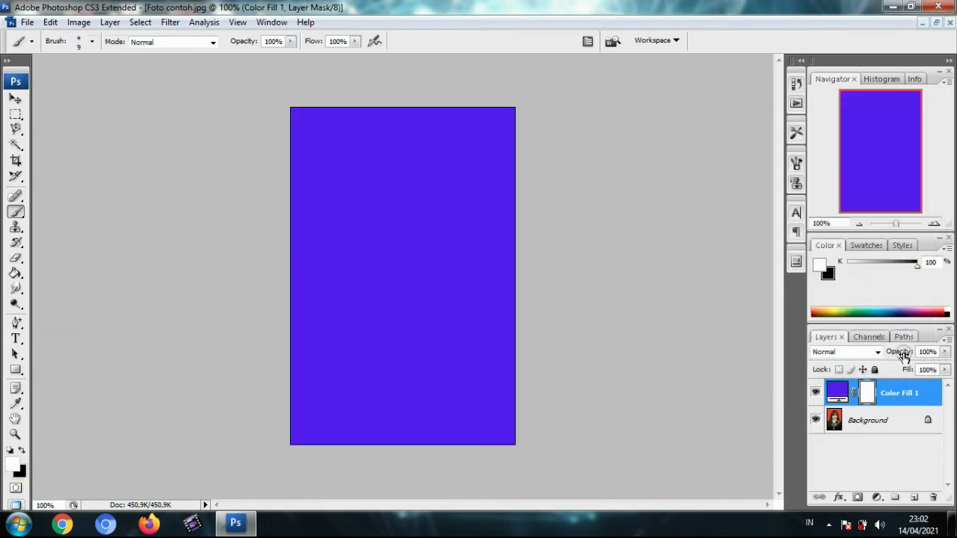
- Convert the locked Background into a regular layer and move the Color Fill 1 layer beneath it
click(929, 424)
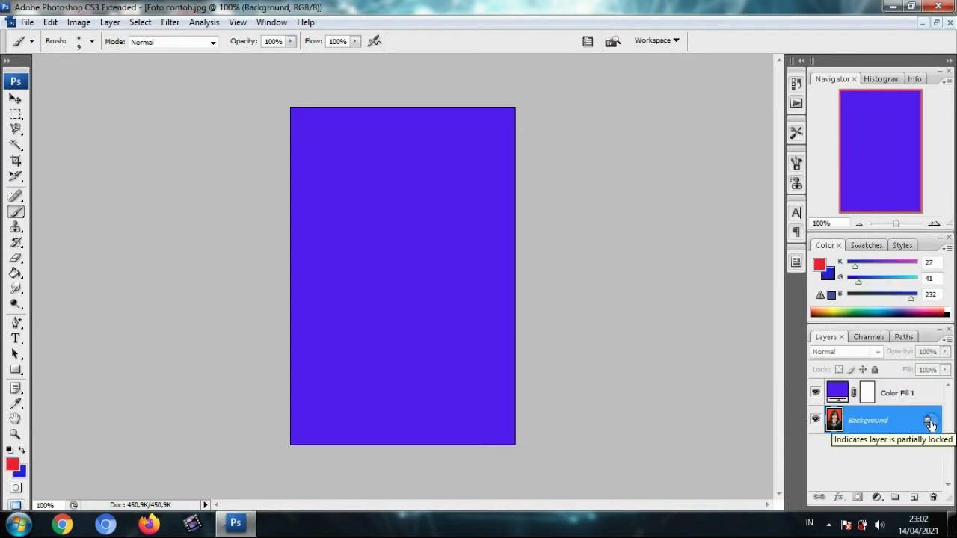
double_click(926, 423)
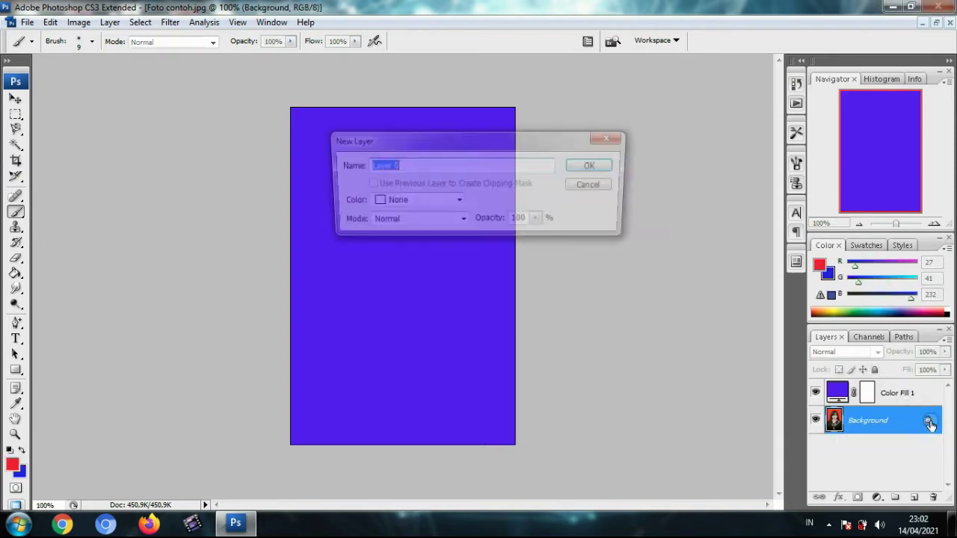
click(602, 165)
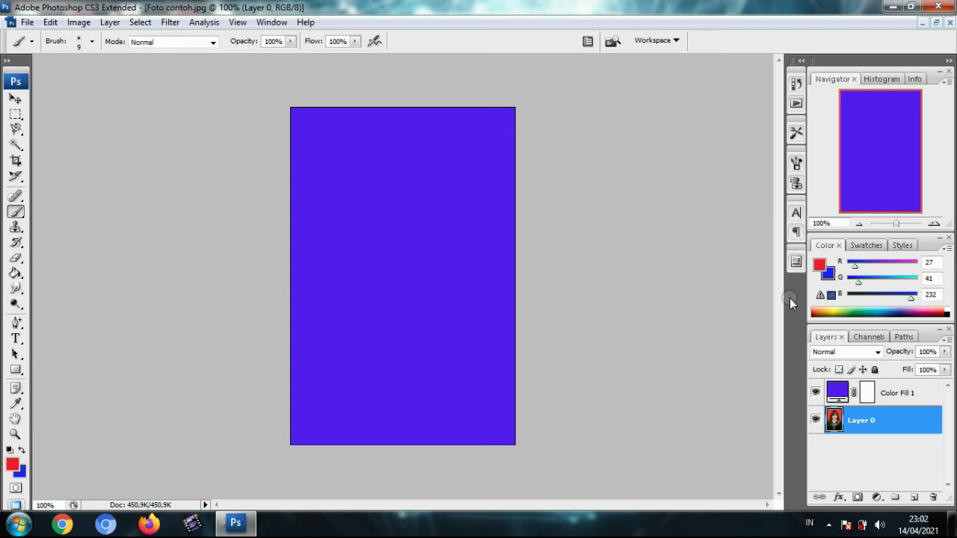
click(908, 393)
drag(908, 395, 890, 450)
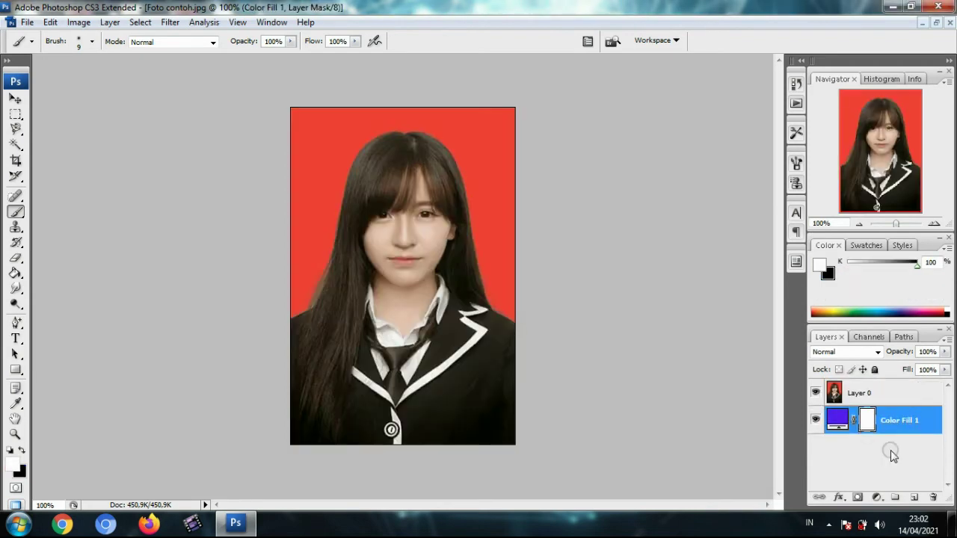
- Select the red backdrop on Layer 0 with the Magic Wand, delete it, and deselect
click(842, 396)
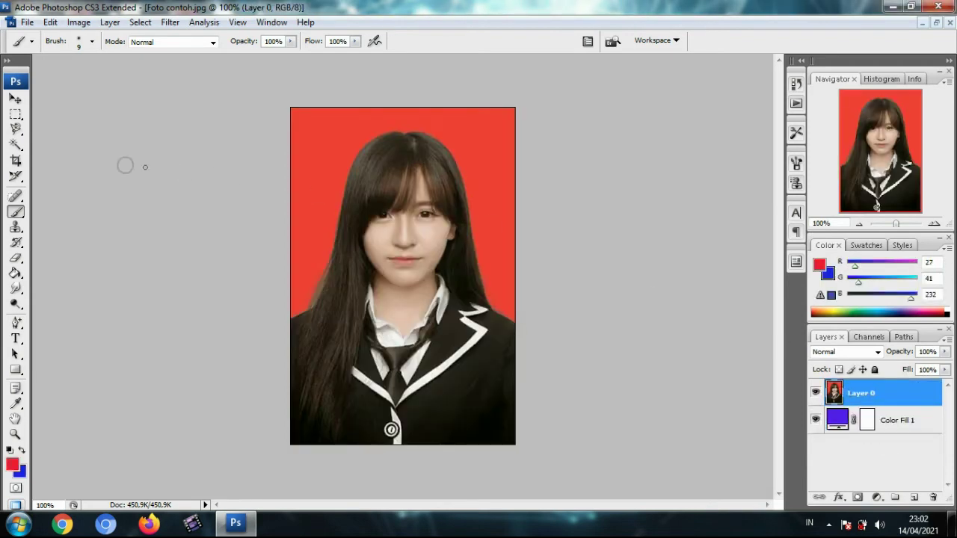
click(15, 99)
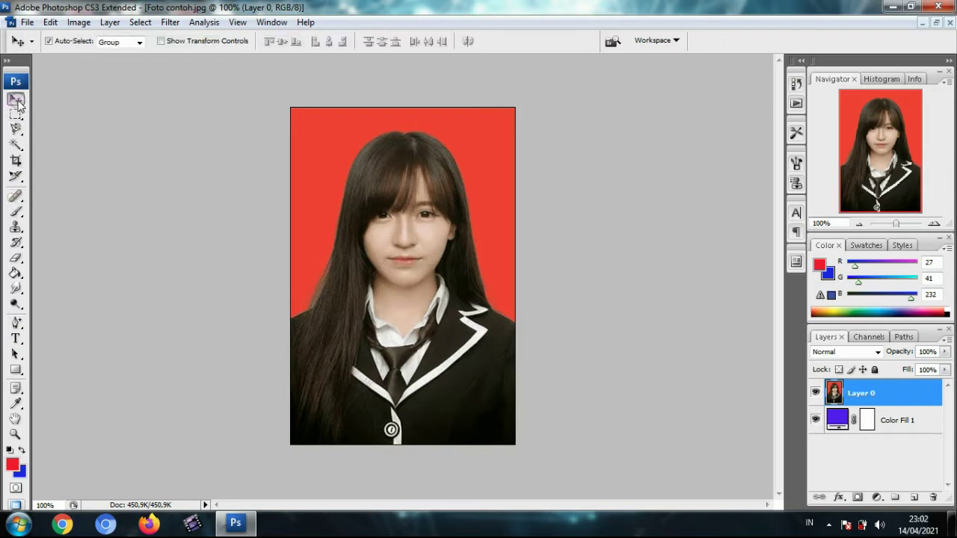
click(16, 145)
click(57, 156)
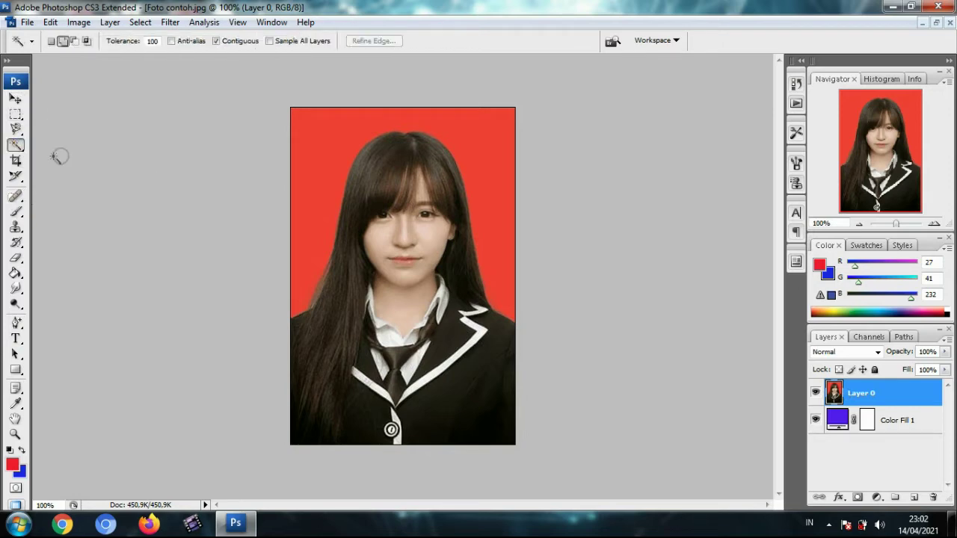
click(322, 152)
key(Delete)
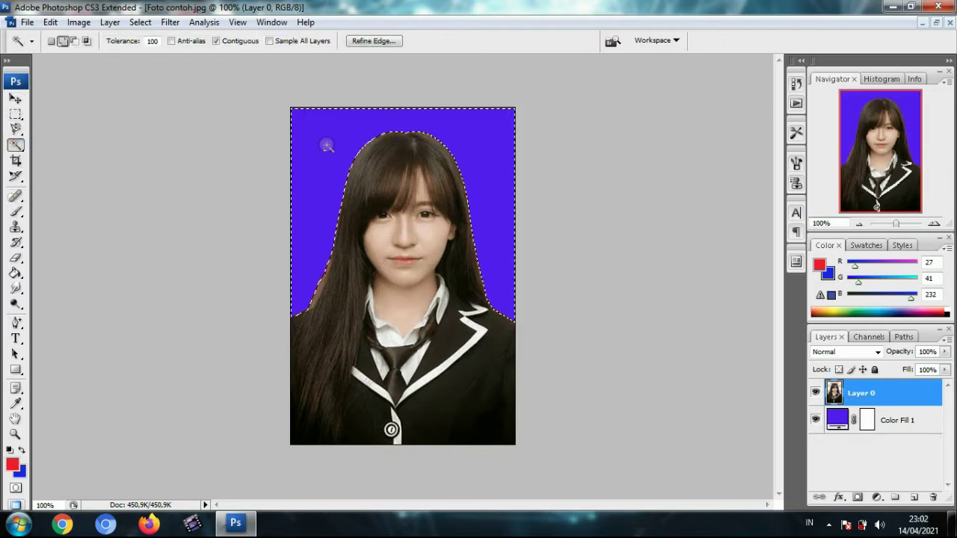
right_click(488, 153)
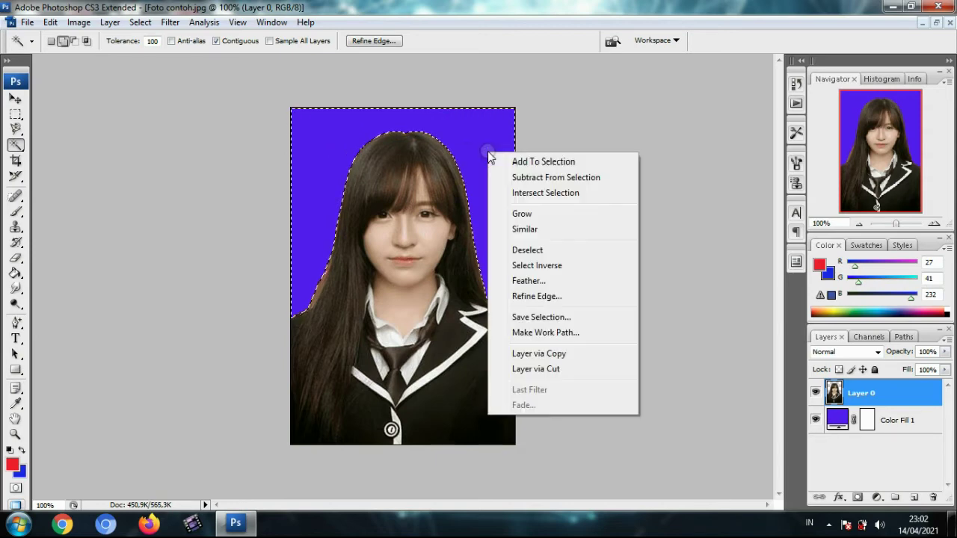
click(520, 249)
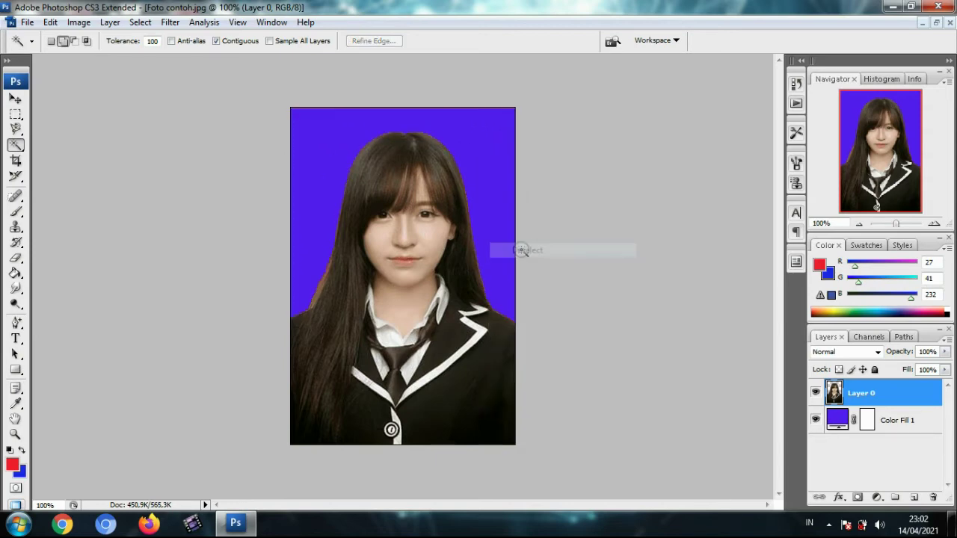
- Erase the leftover red-brown patch on Layer 0 beside the long hair above the shoulder on the photo's left side
click(884, 421)
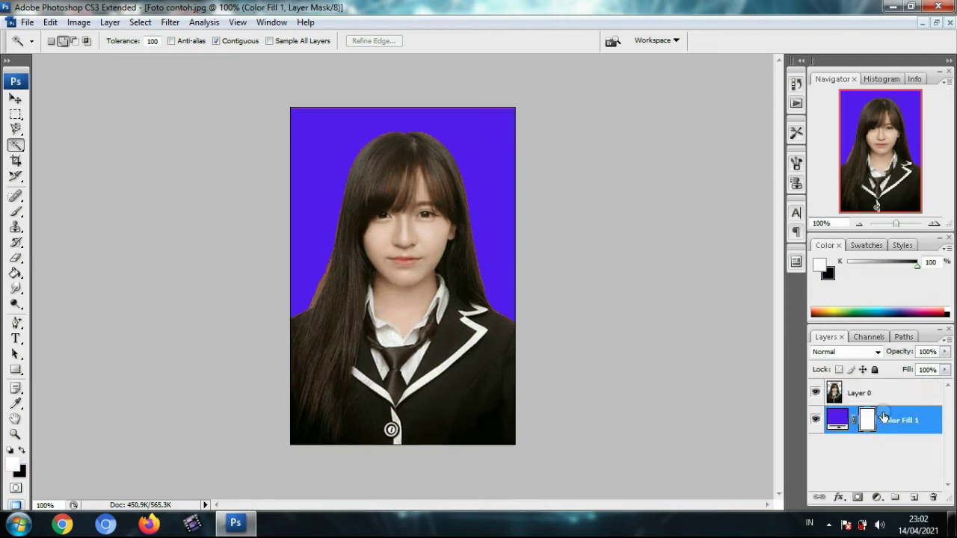
click(887, 399)
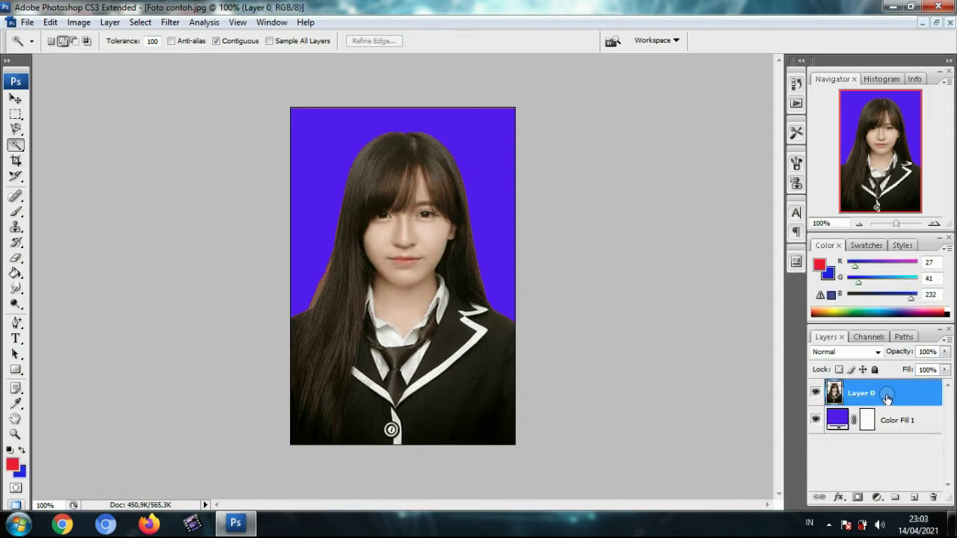
scroll(571, 435, up, 7)
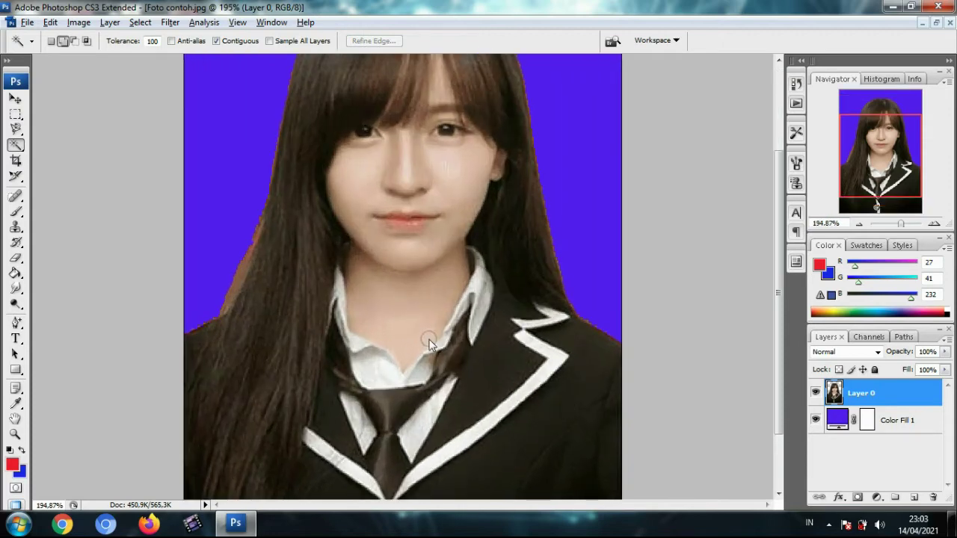
click(18, 258)
click(63, 257)
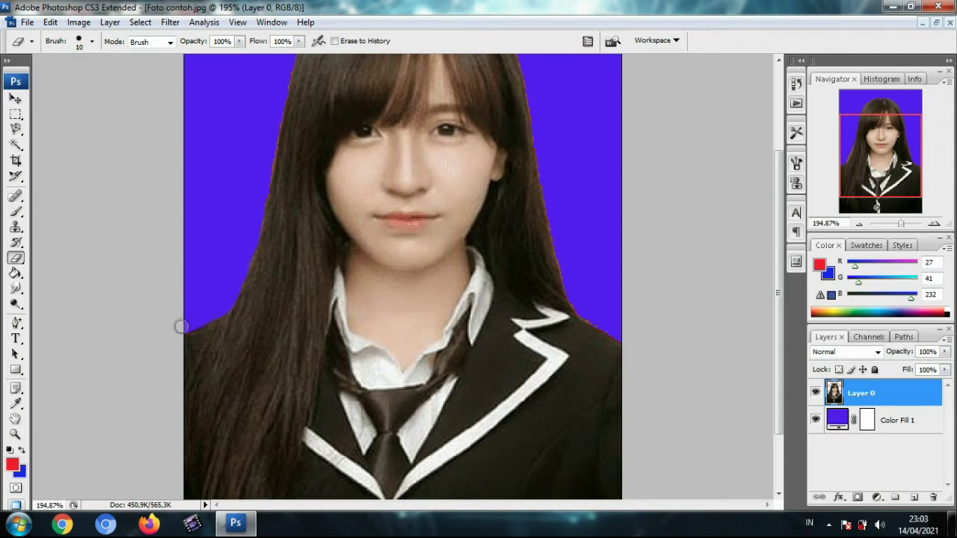
- Erase the red fringe on Layer 0 around the crown of the head and down the upper right edge of the hair
scroll(641, 203, up, 3)
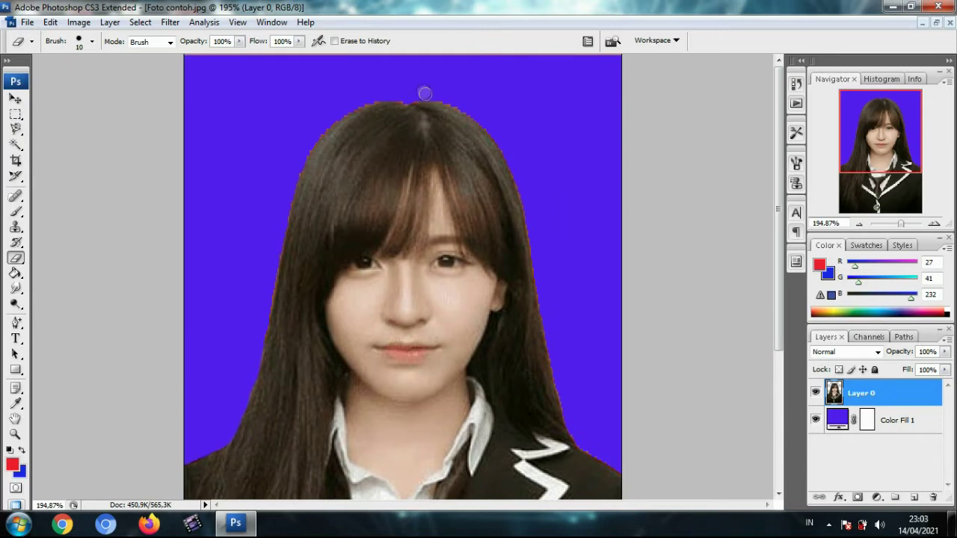
scroll(412, 92, up, 2)
scroll(413, 92, up, 1)
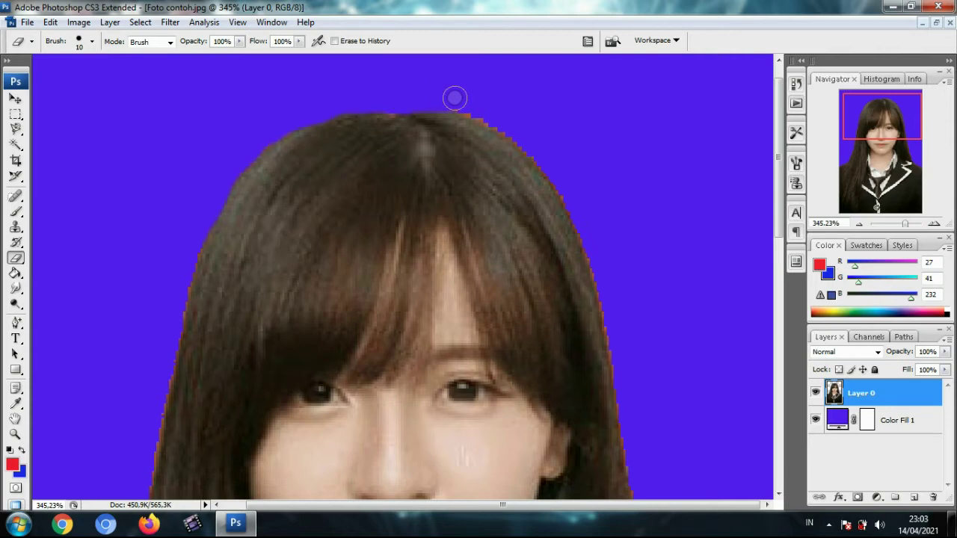
mouse_move(454, 98)
mouse_down()
mouse_move(522, 135)
mouse_move(559, 175)
mouse_up()
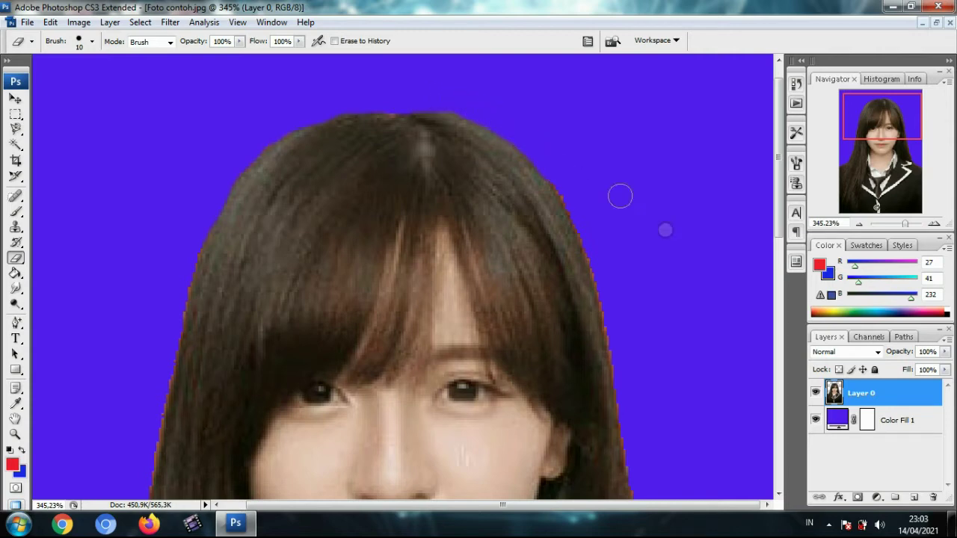
scroll(673, 216, down, 3)
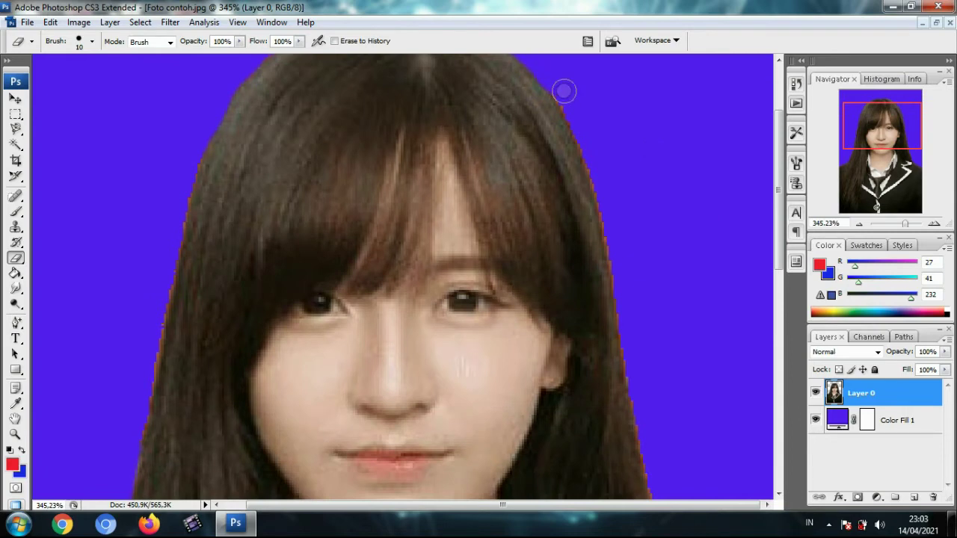
drag(563, 90, 606, 206)
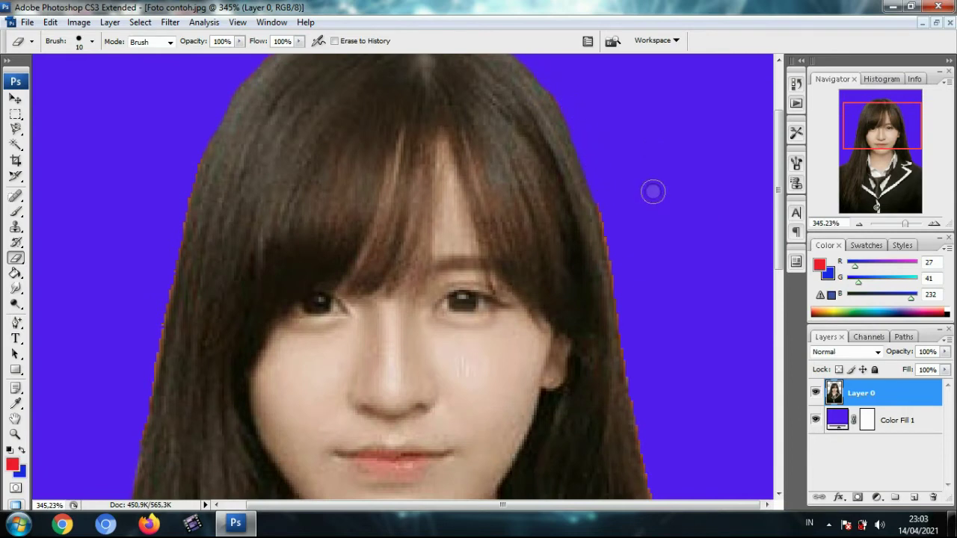
- Erase the remaining red fringe along the hair's right edge from eye level down to the shoulder
scroll(650, 191, up, 3)
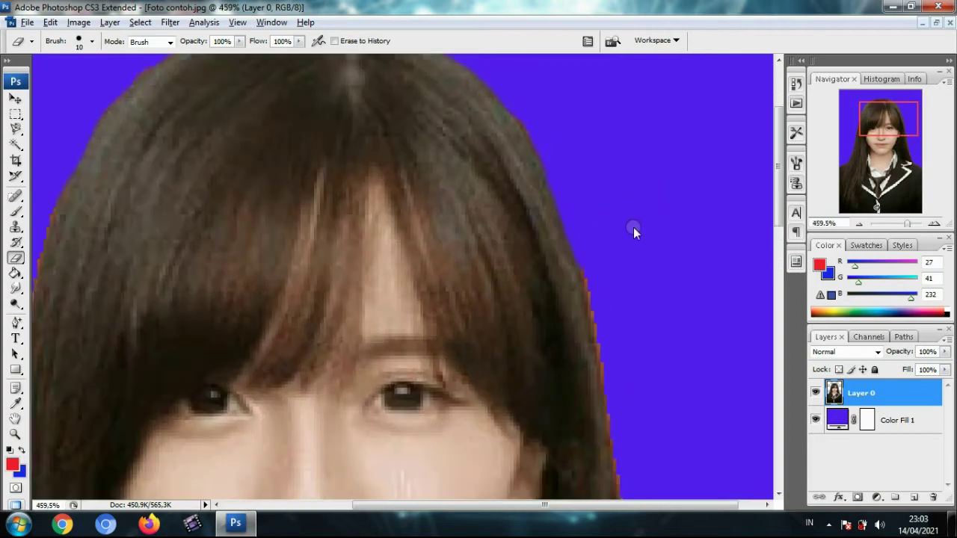
drag(776, 192, 758, 236)
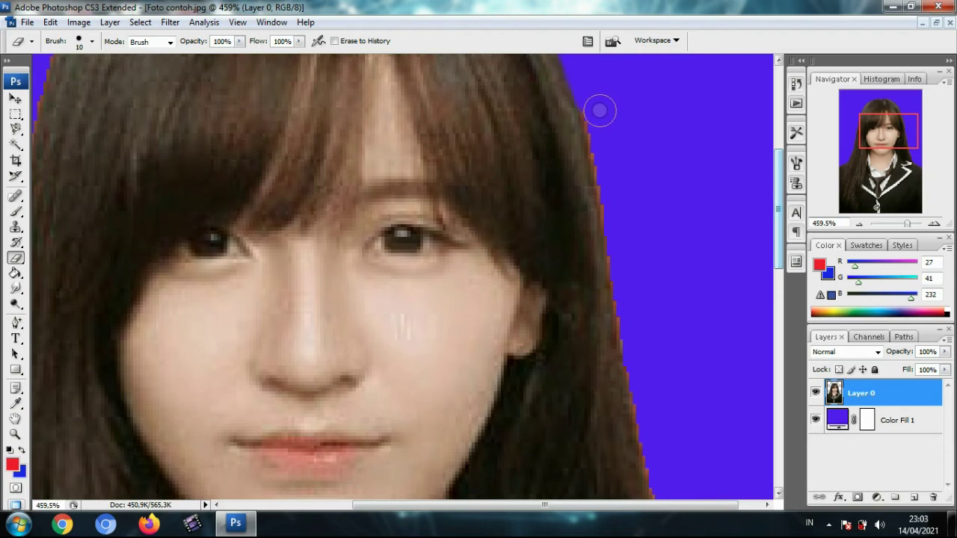
drag(602, 121, 625, 277)
scroll(659, 253, down, 3)
mouse_move(612, 165)
mouse_down()
mouse_move(632, 274)
mouse_move(647, 318)
mouse_up()
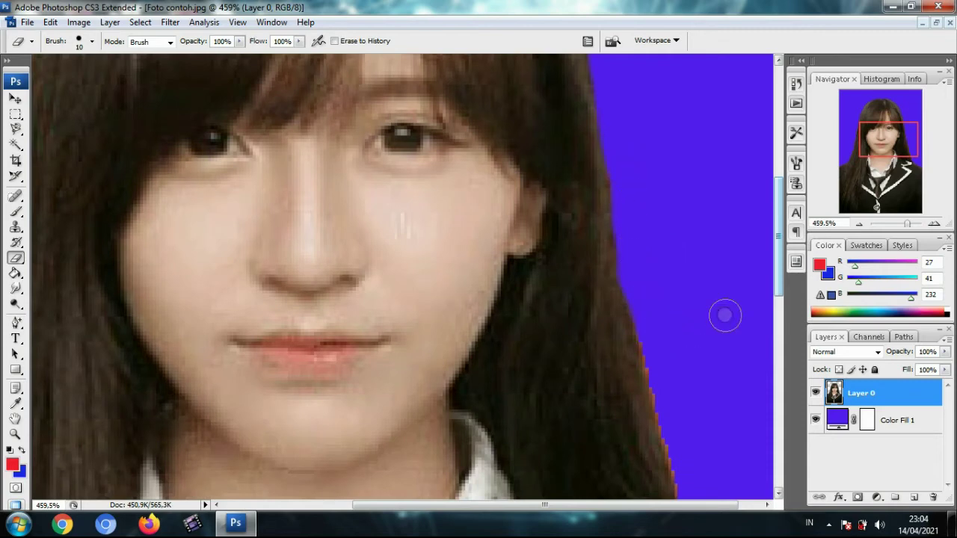
scroll(717, 307, down, 5)
mouse_move(645, 171)
mouse_down()
mouse_move(687, 312)
mouse_move(693, 323)
mouse_move(708, 308)
mouse_move(692, 321)
mouse_move(704, 370)
mouse_move(722, 397)
mouse_move(769, 421)
mouse_up()
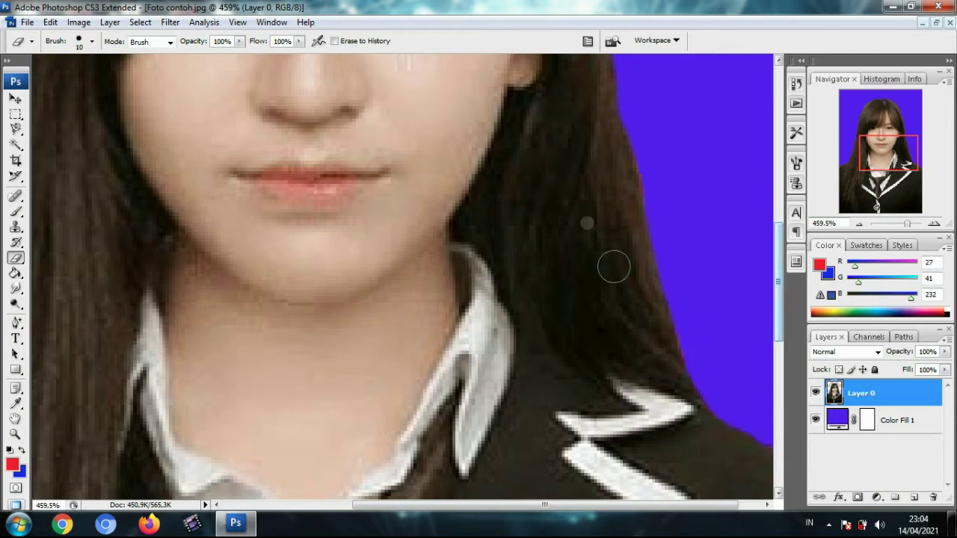
key(ctrl+0)
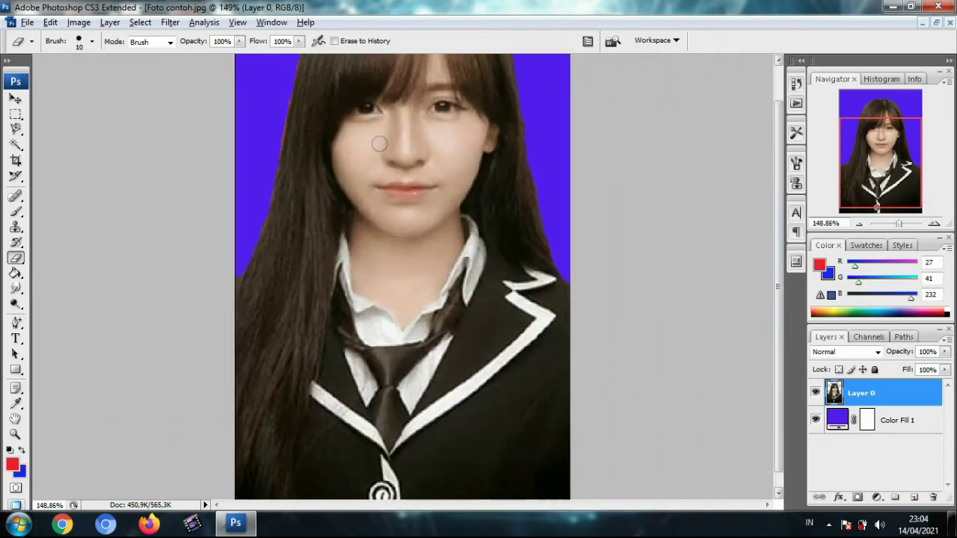
- Erase the red fringe along the hair's left edge from the forehead down past the chin
scroll(367, 172, up, 2)
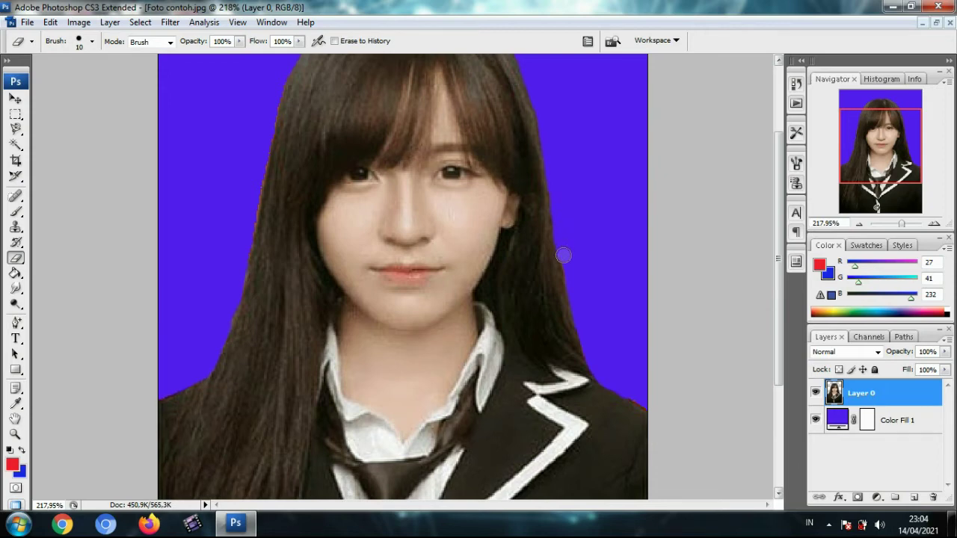
scroll(301, 199, up, 3)
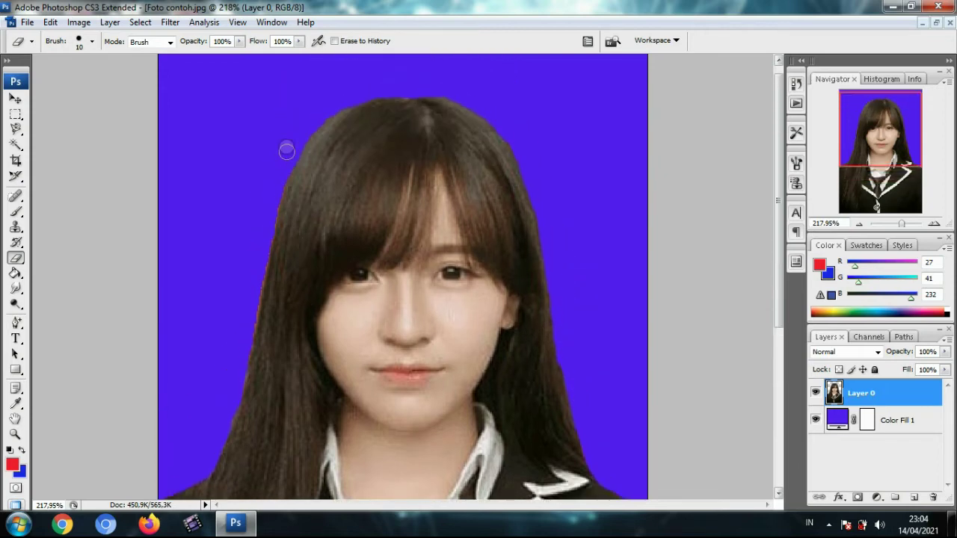
scroll(273, 134, up, 3)
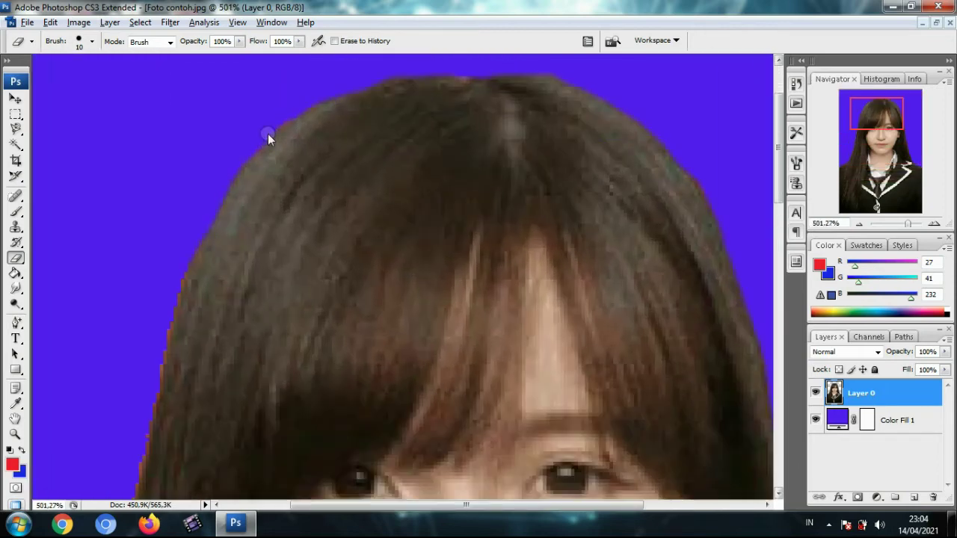
drag(522, 506, 456, 507)
scroll(409, 299, down, 2)
scroll(291, 121, down, 1)
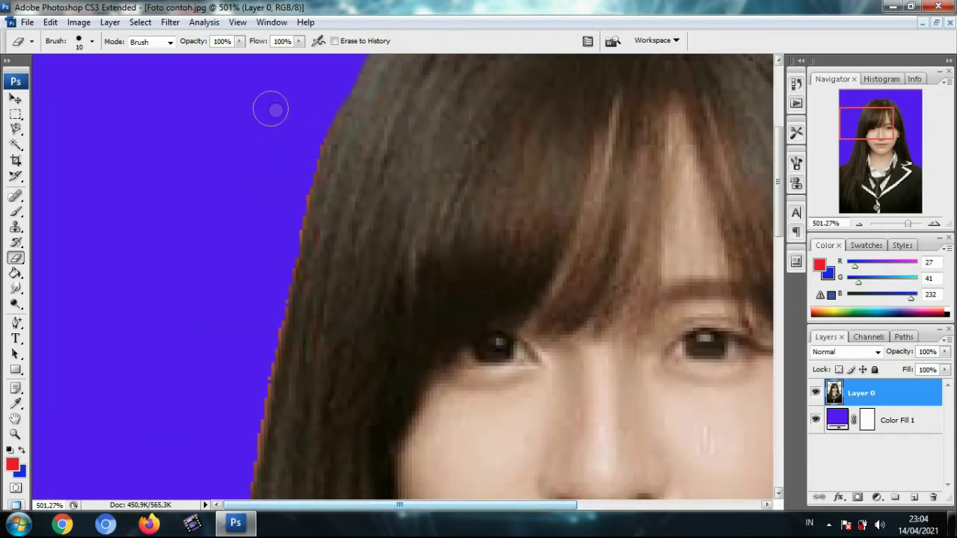
drag(307, 137, 276, 264)
scroll(266, 262, down, 3)
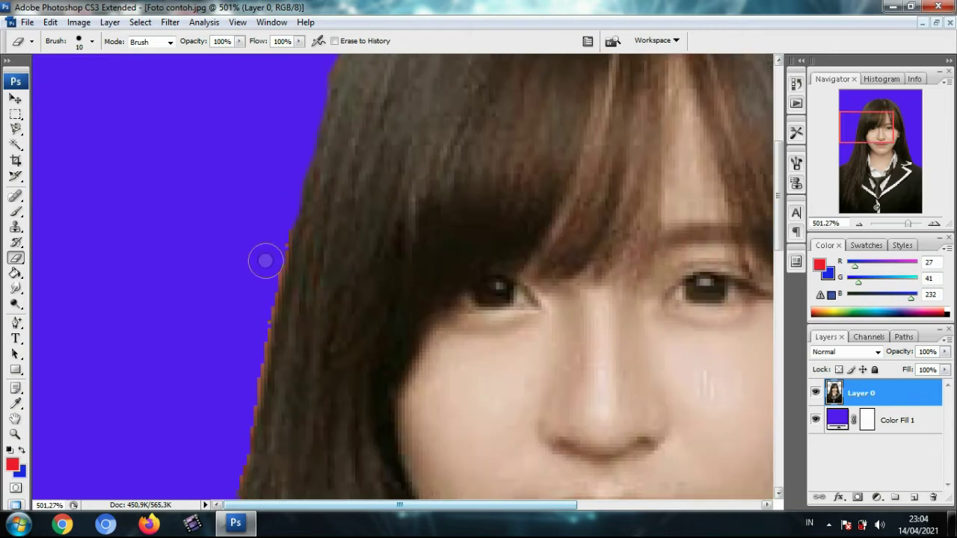
mouse_move(257, 165)
mouse_down()
mouse_move(273, 160)
mouse_move(247, 284)
mouse_move(229, 211)
mouse_move(241, 199)
mouse_move(224, 271)
mouse_up()
scroll(239, 295, down, 3)
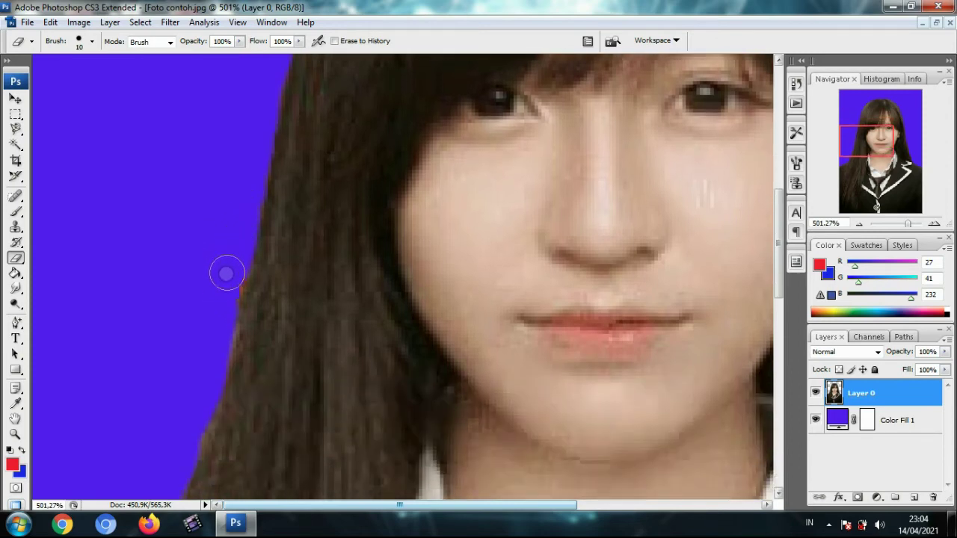
key(ctrl+0)
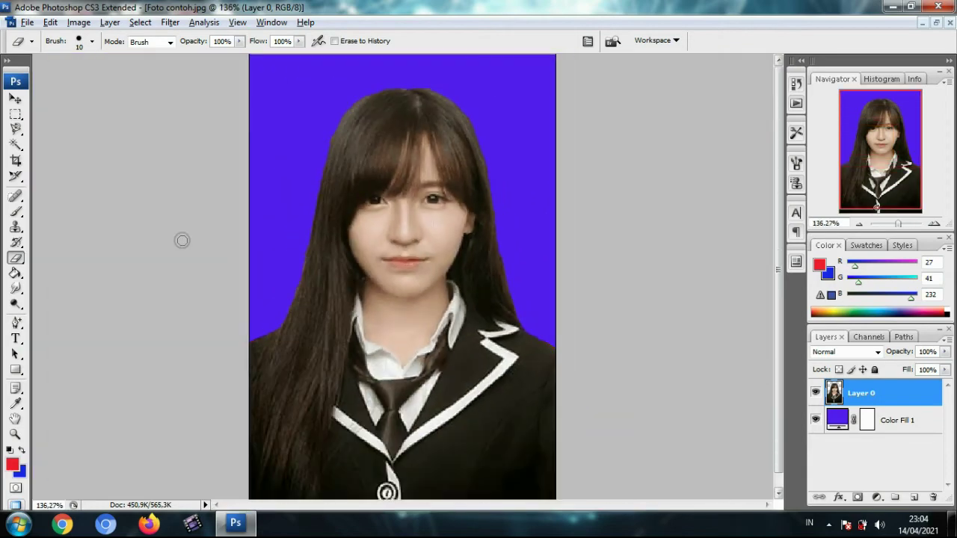
- Duplicate Layer 0, the cut-out portrait above the colour fill
key(ctrl+minus)
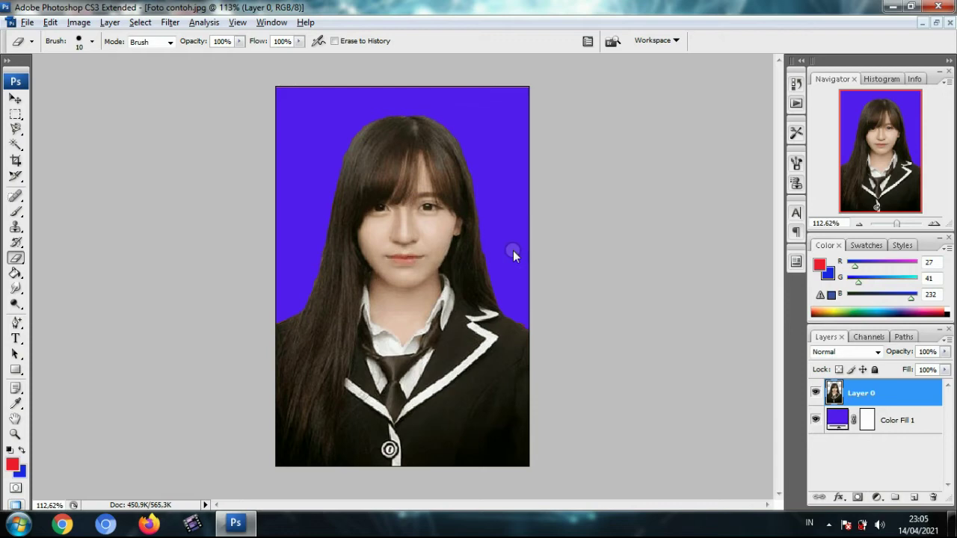
click(883, 420)
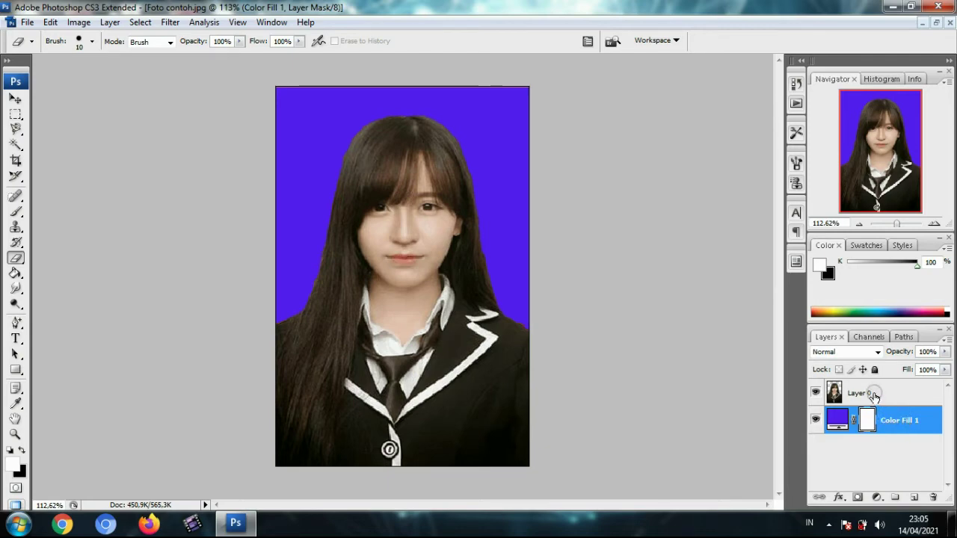
key(alt+e)
click(622, 252)
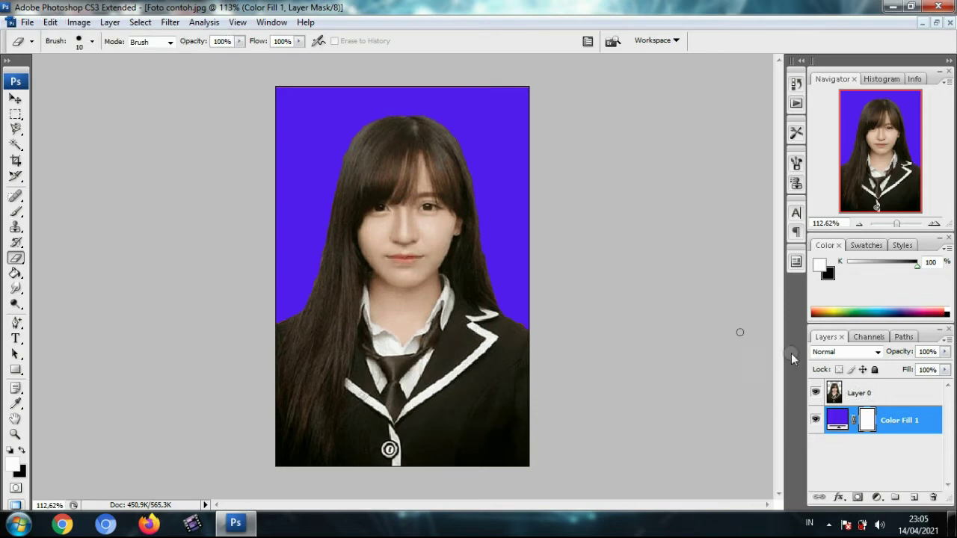
click(847, 395)
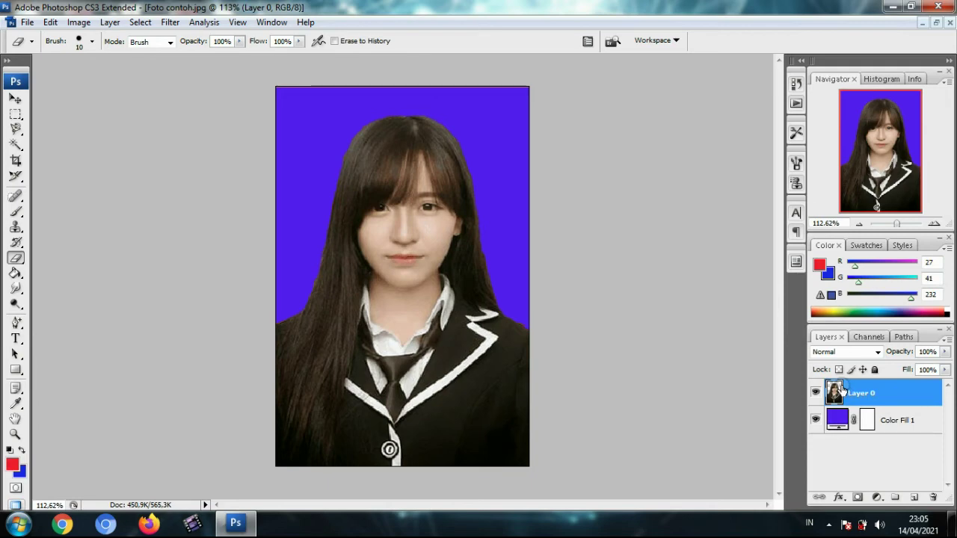
ctrl+click(842, 387)
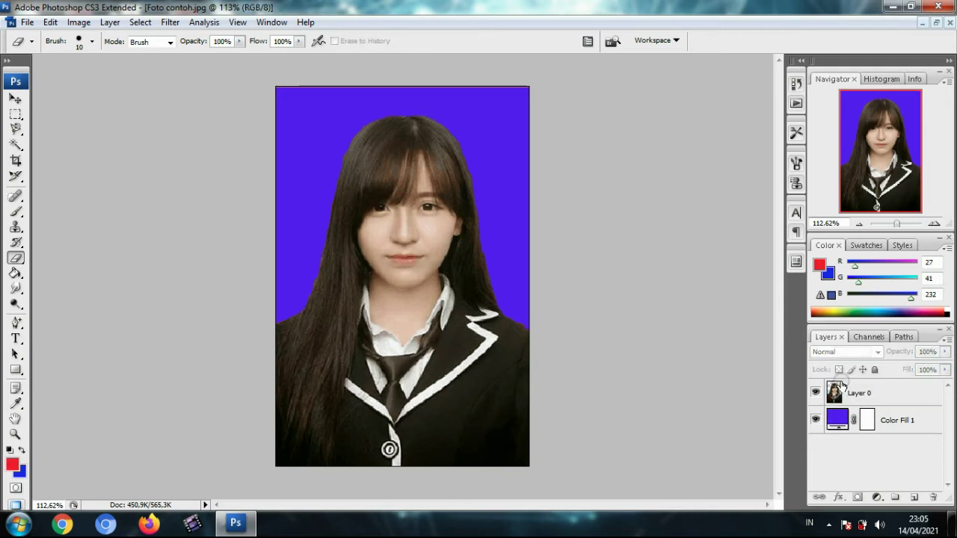
click(852, 392)
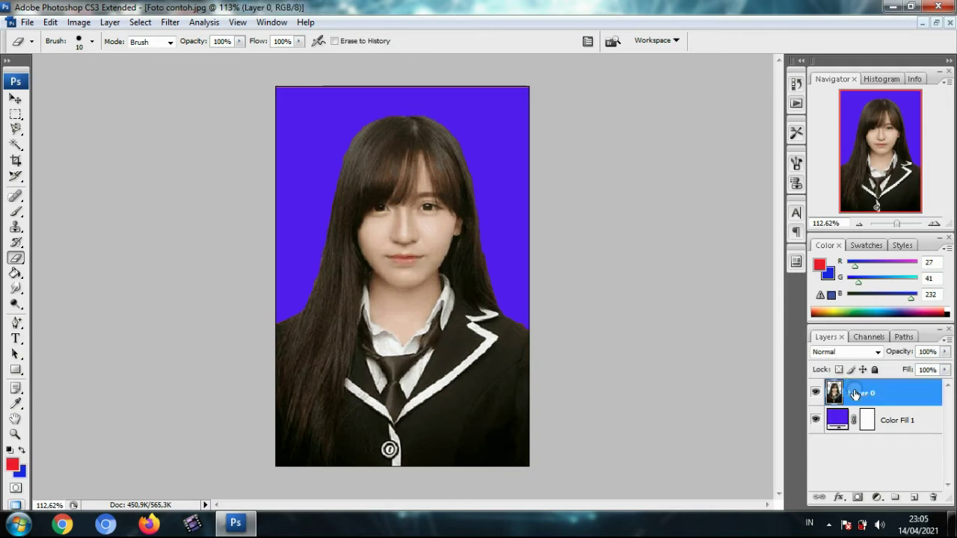
key(ctrl+j)
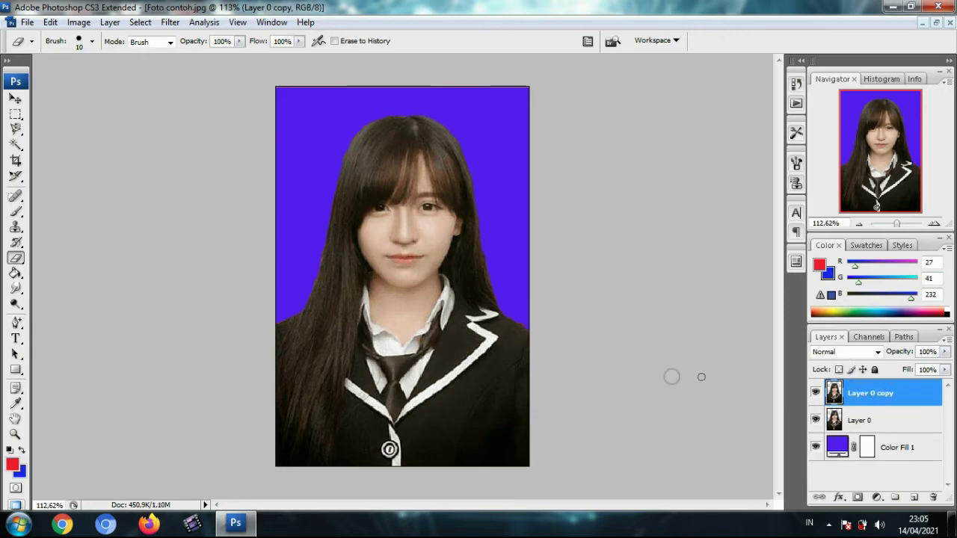
- Choose the Brush tool and set the foreground colour to the lighter red f3323f
scroll(540, 337, up, 8)
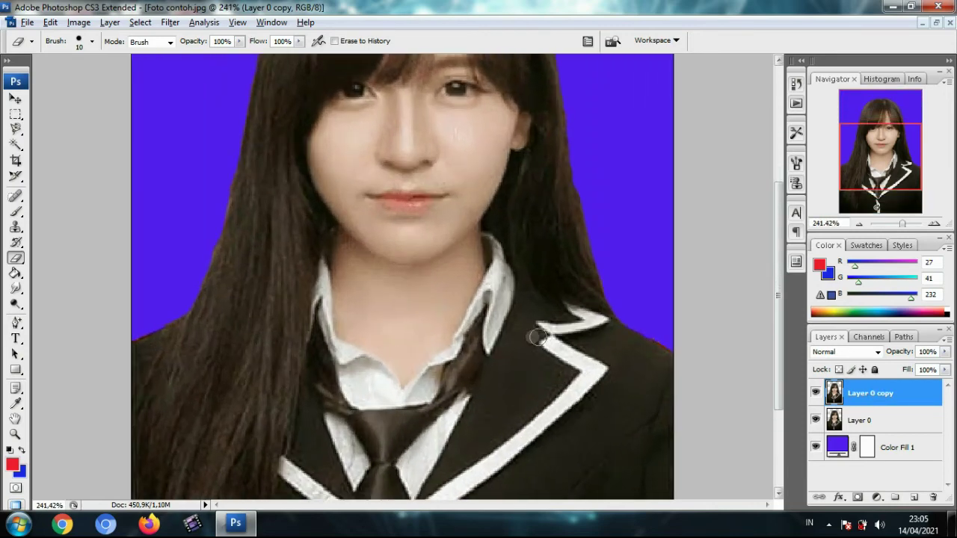
click(21, 276)
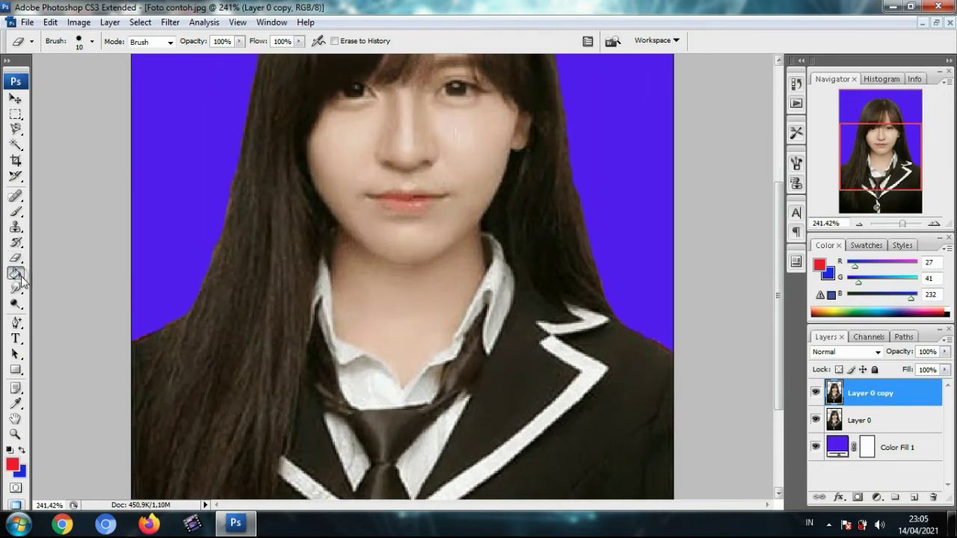
click(23, 216)
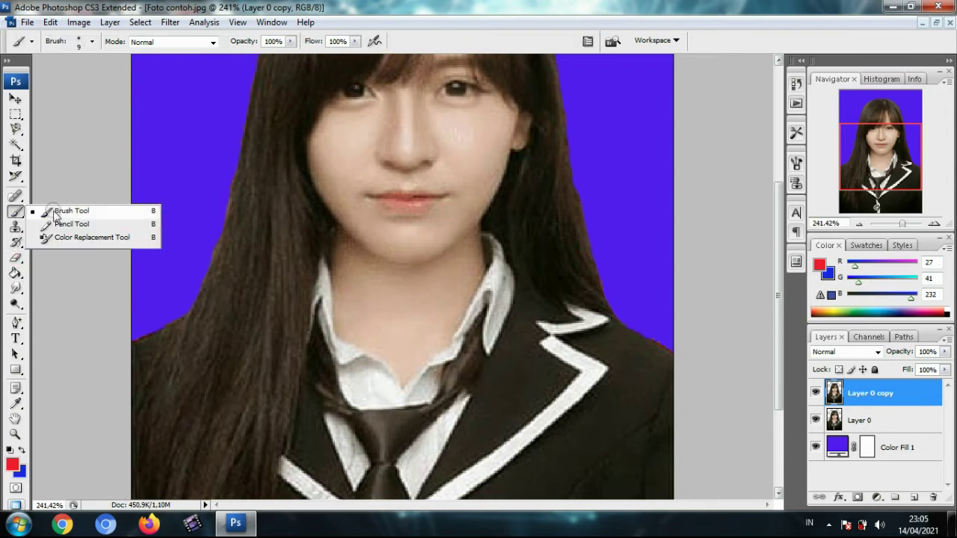
click(55, 213)
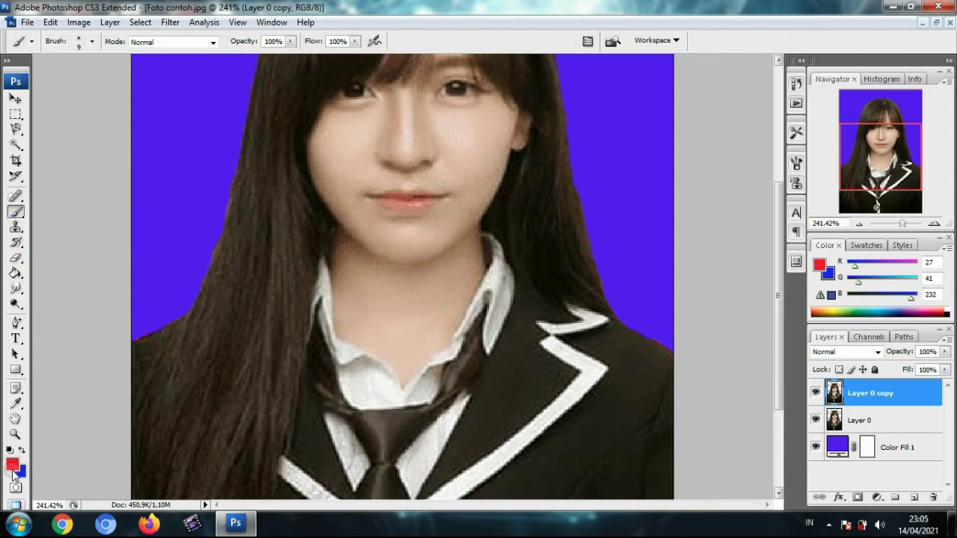
click(13, 464)
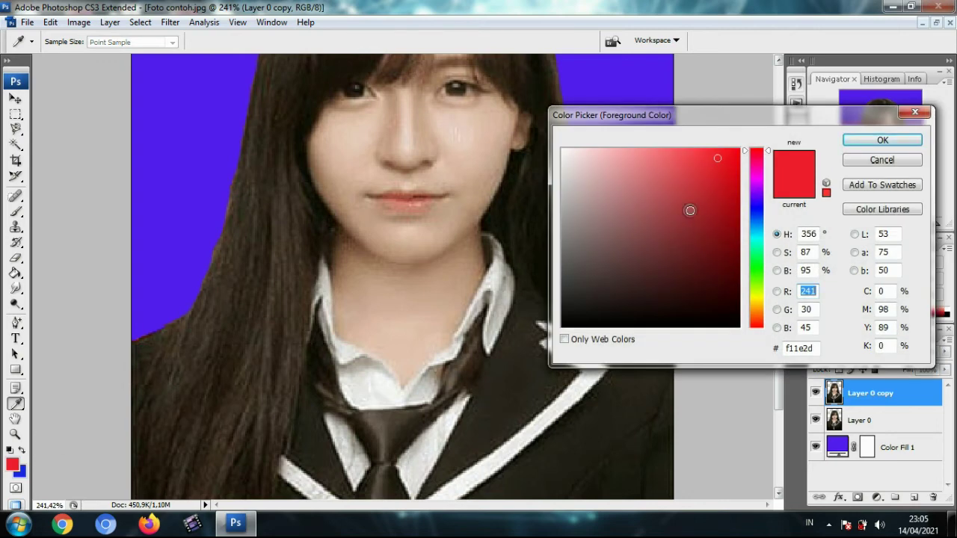
click(714, 158)
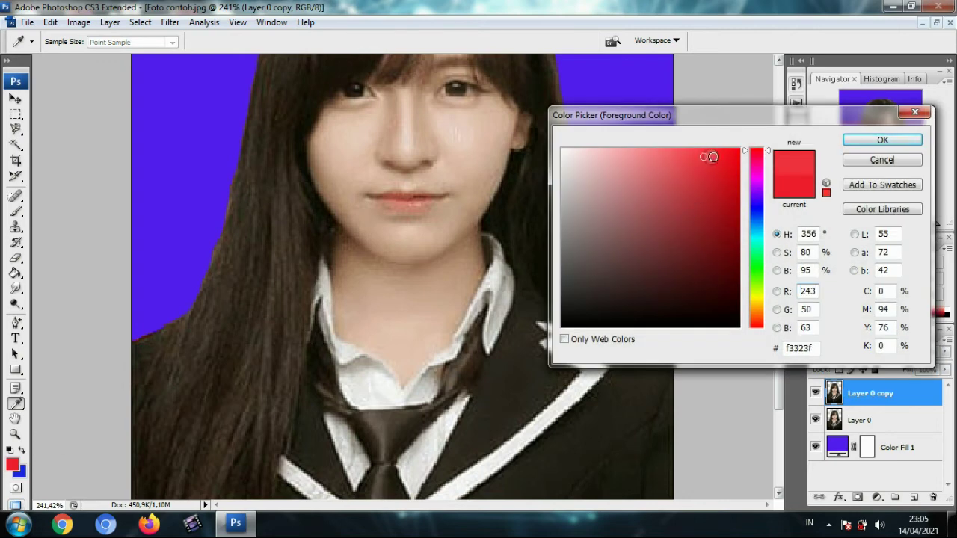
click(882, 140)
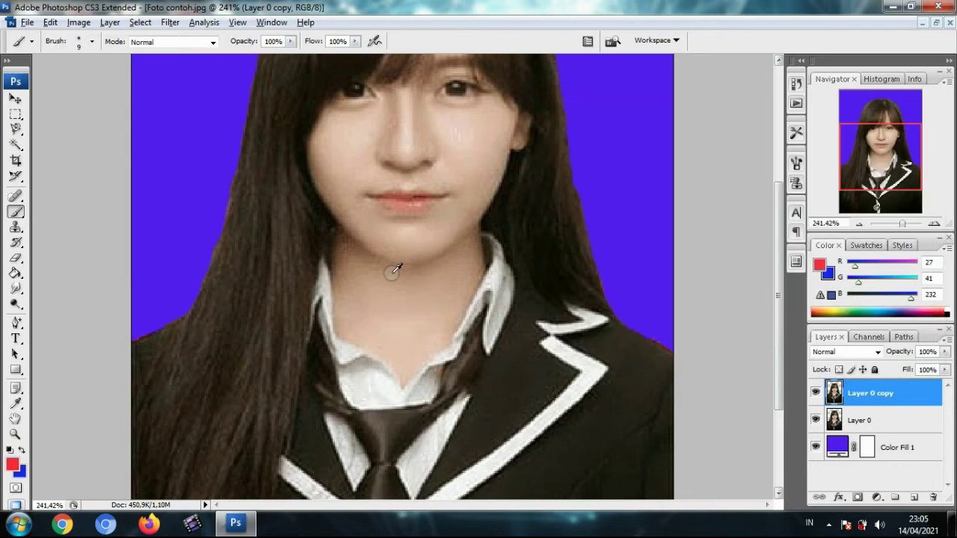
- Set the brush diameter to 3 px and paint both lips solid red on Layer 0 copy
scroll(411, 249, up, 5)
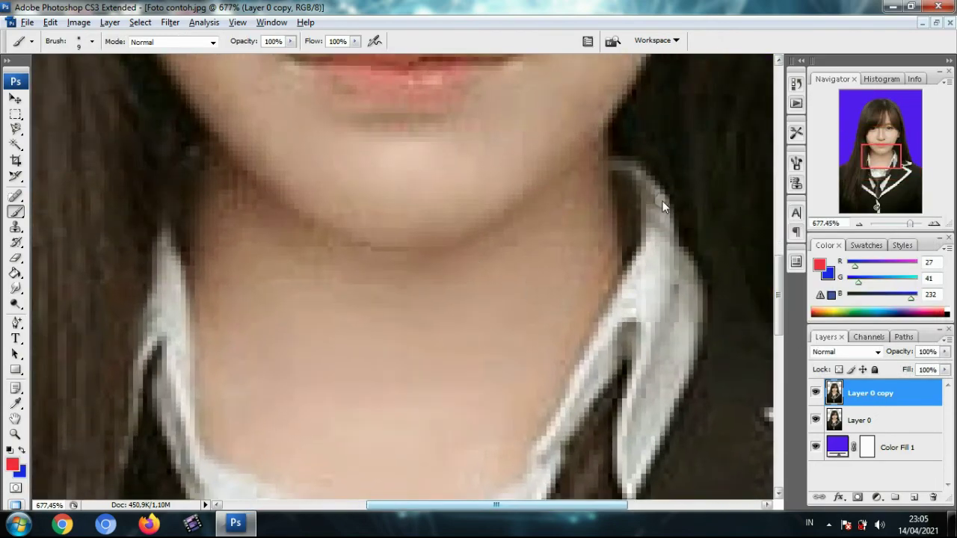
drag(777, 294, 777, 246)
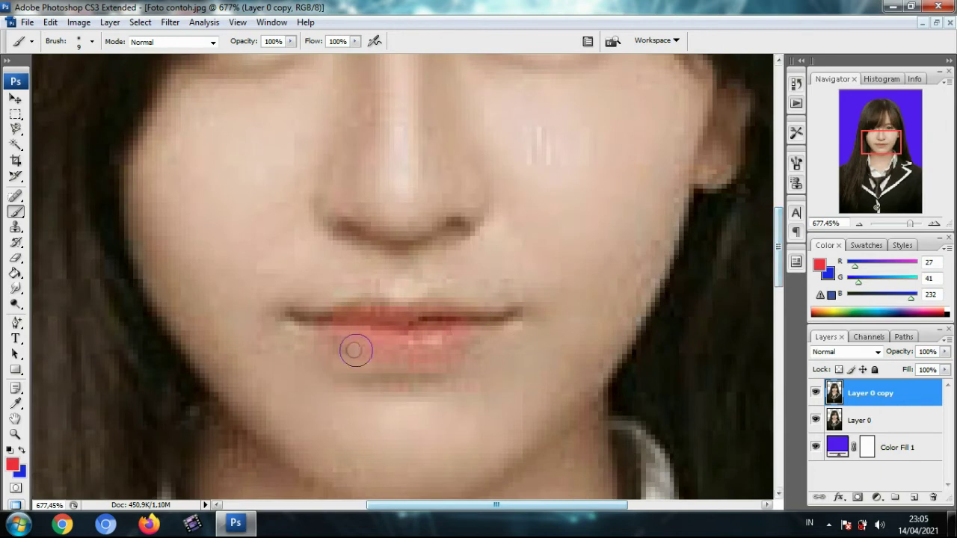
click(92, 43)
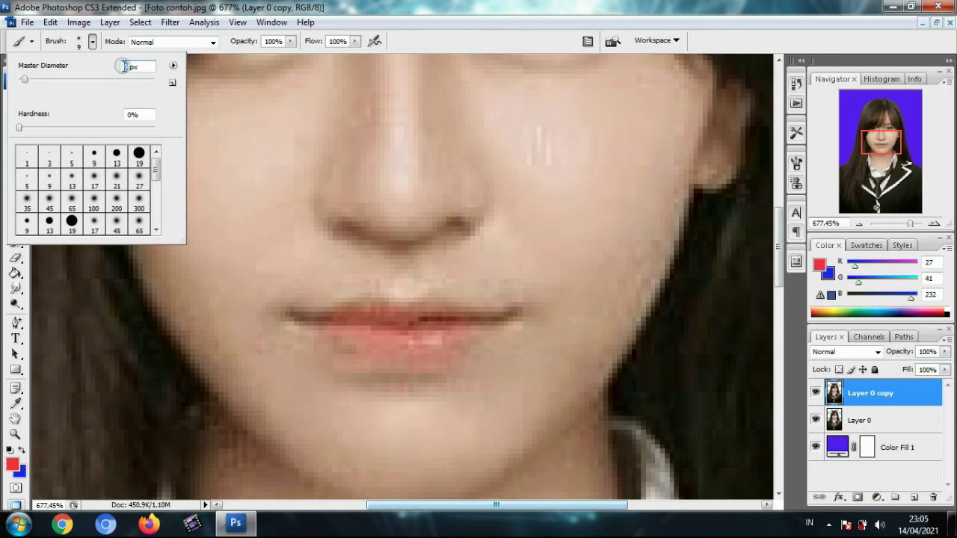
text(3)
click(296, 314)
mouse_move(298, 315)
mouse_down()
mouse_move(512, 312)
mouse_move(440, 358)
mouse_move(411, 359)
mouse_move(359, 351)
mouse_move(285, 313)
mouse_move(364, 314)
mouse_move(322, 320)
mouse_move(367, 329)
mouse_move(348, 336)
mouse_move(429, 342)
mouse_move(409, 351)
mouse_move(478, 333)
mouse_move(395, 327)
mouse_move(469, 320)
mouse_move(363, 332)
mouse_move(452, 337)
mouse_up()
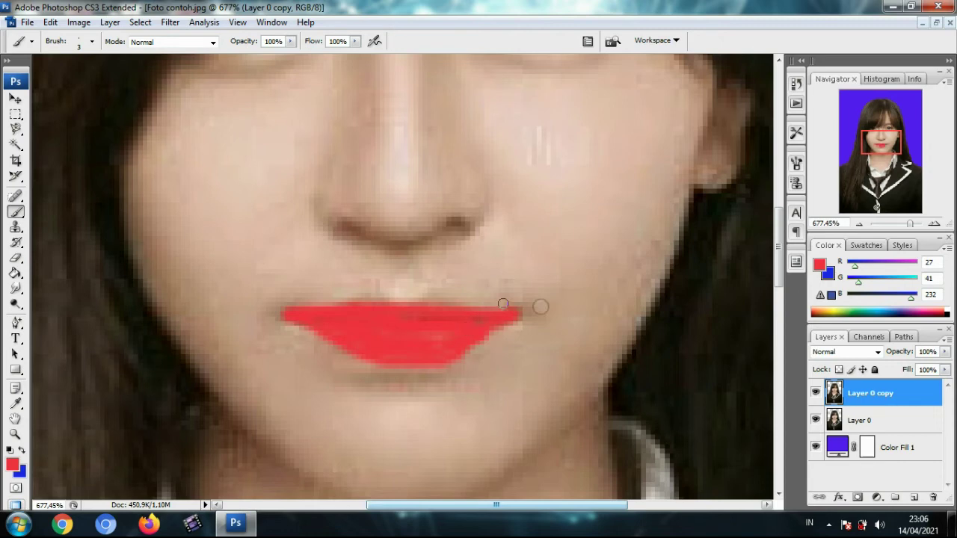
right_click(881, 389)
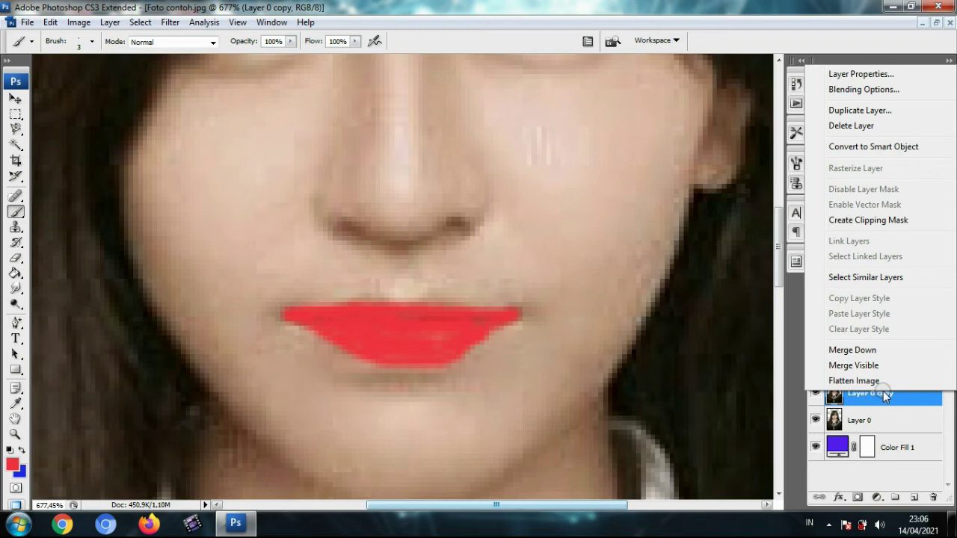
click(865, 89)
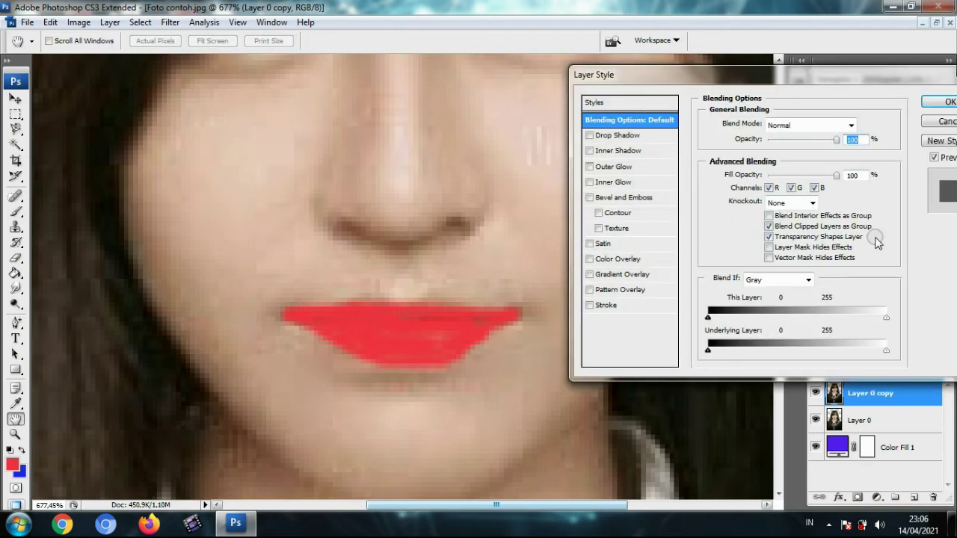
click(938, 123)
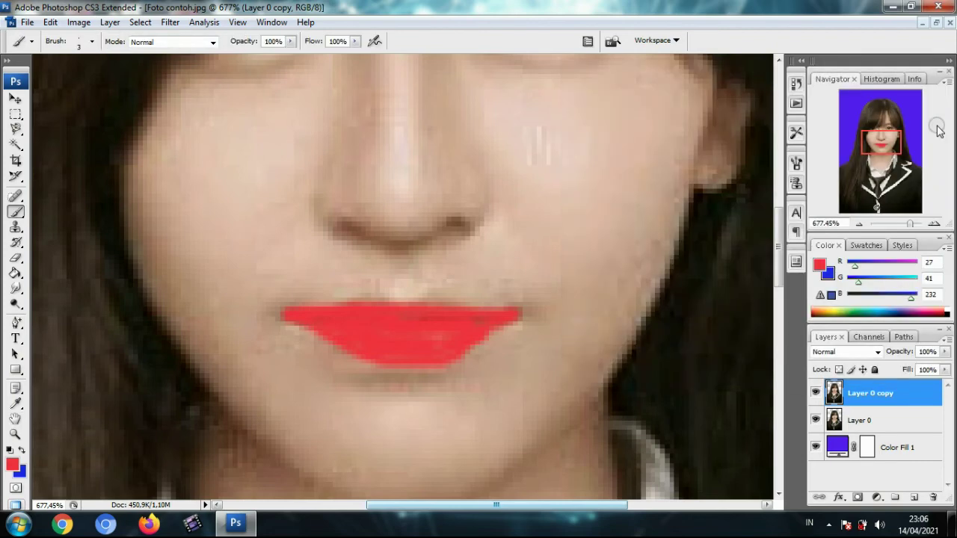
- Set the blend mode of Layer 0 copy to Soft Light and its opacity to 55%
click(877, 351)
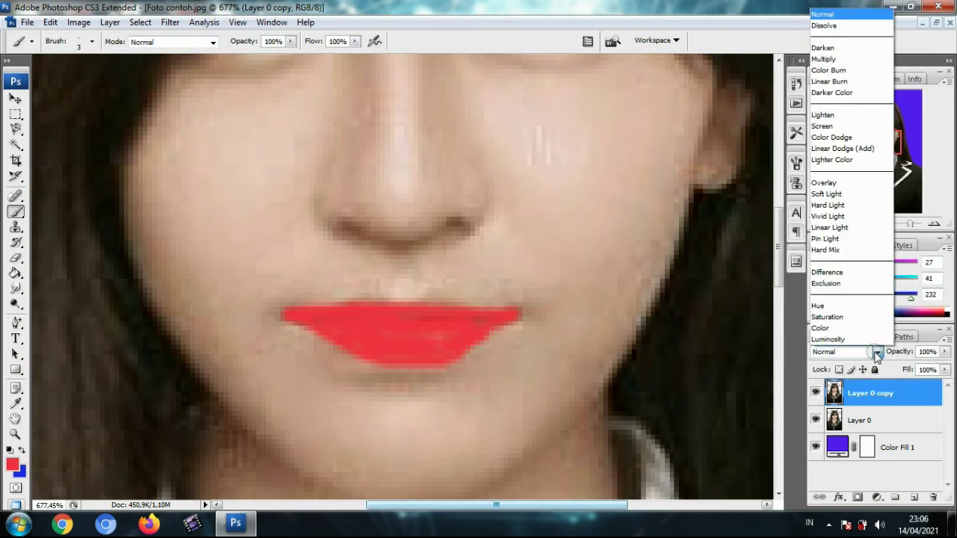
click(858, 194)
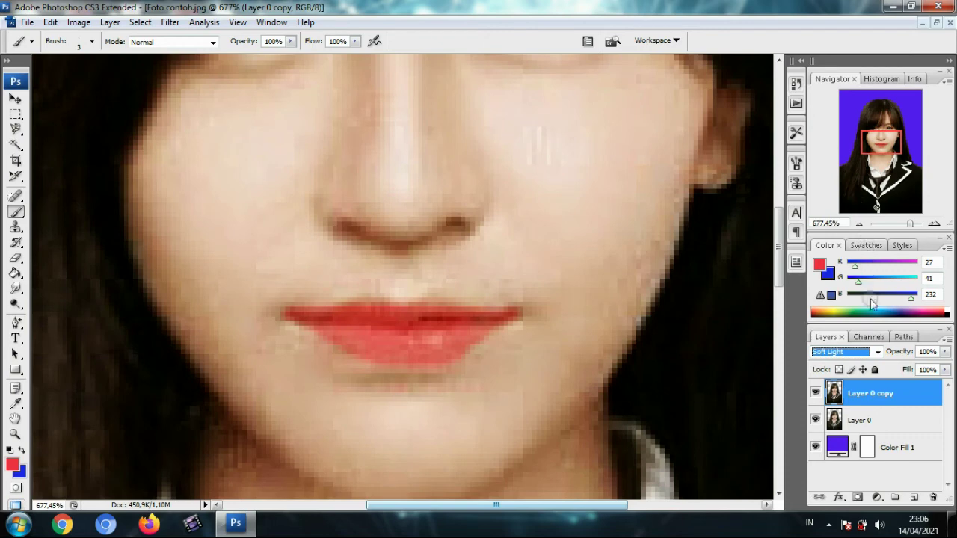
click(944, 352)
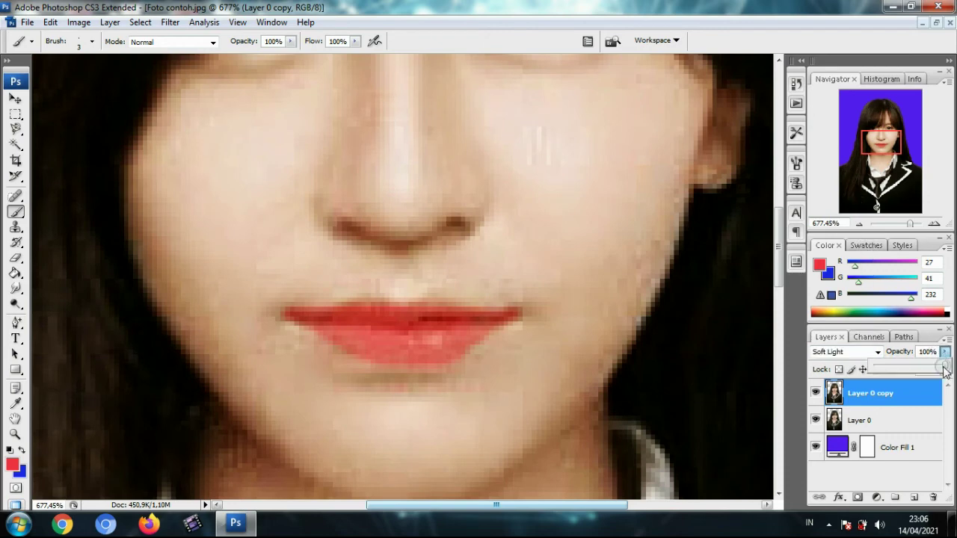
drag(943, 368, 915, 371)
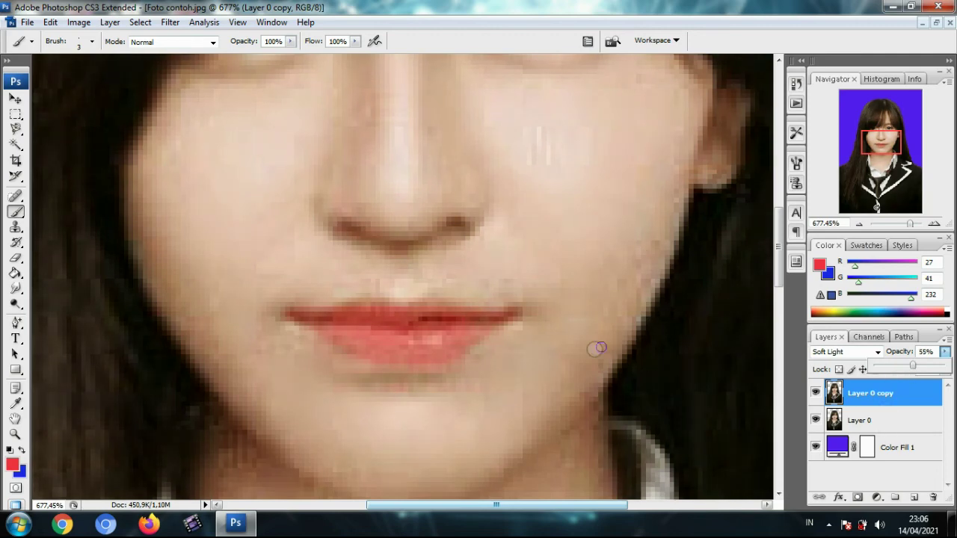
scroll(595, 349, down, 12)
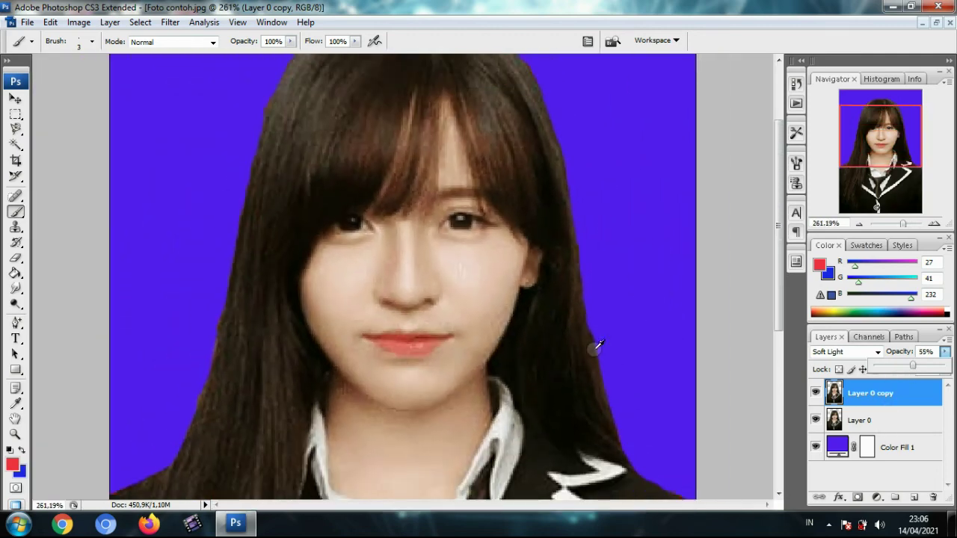
scroll(595, 349, down, 1)
scroll(595, 349, down, 3)
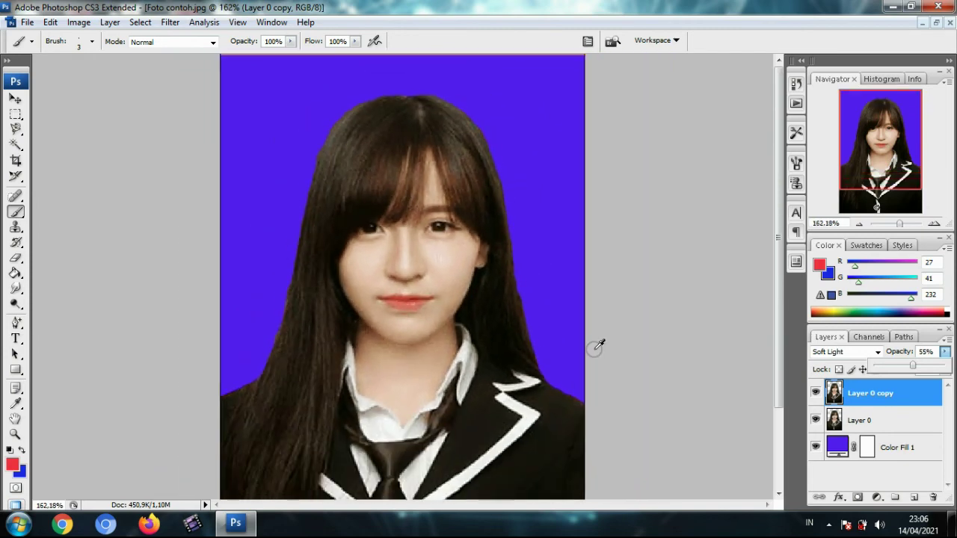
- Save the portrait as a JPEG copy named Foto Hasil Editan at Maximum quality 12 with Baseline ("Standard") format
click(27, 22)
click(64, 198)
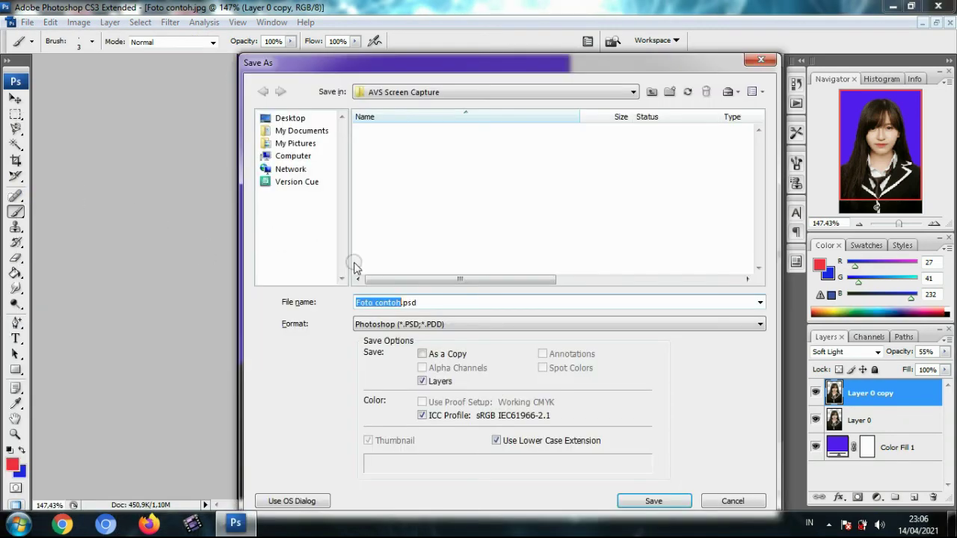
click(397, 324)
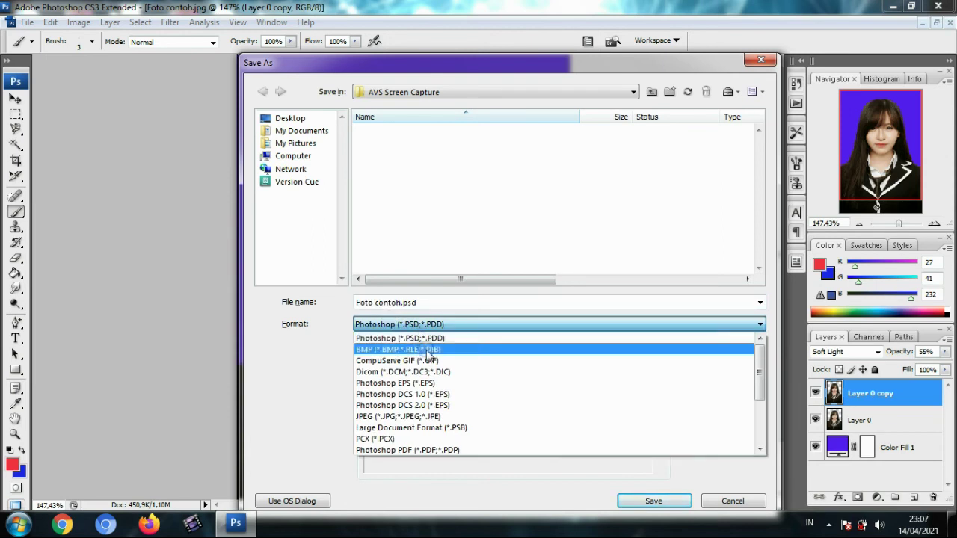
click(436, 416)
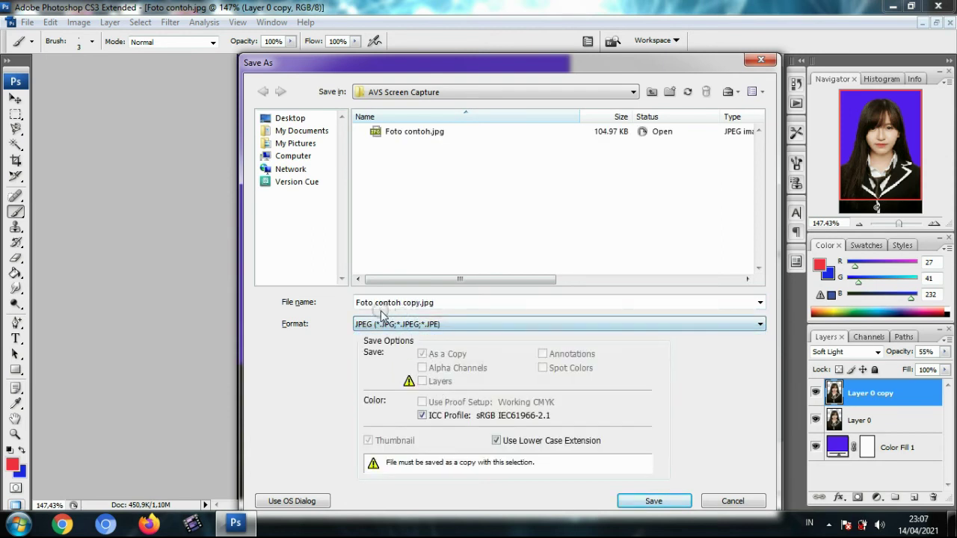
click(436, 304)
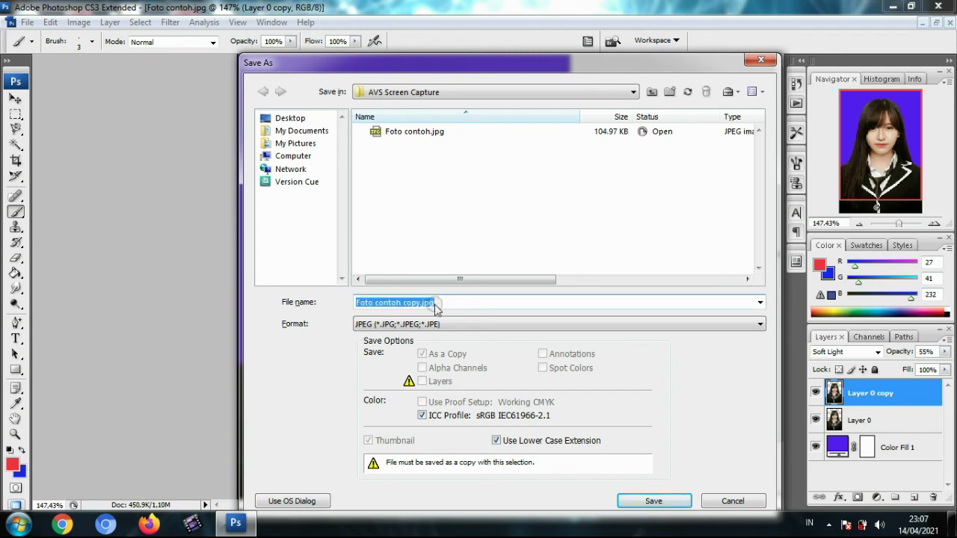
text(Foto Ha)
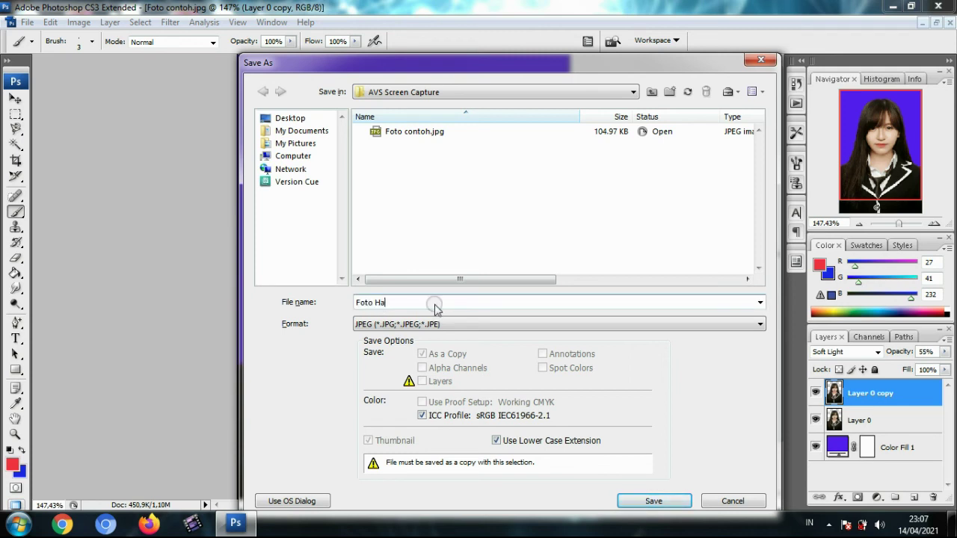
text(sil Editan)
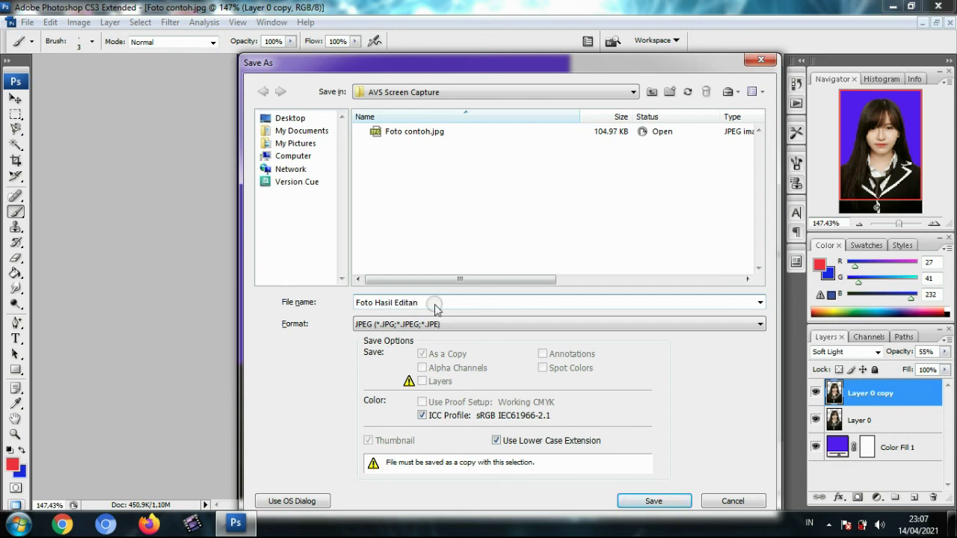
click(649, 504)
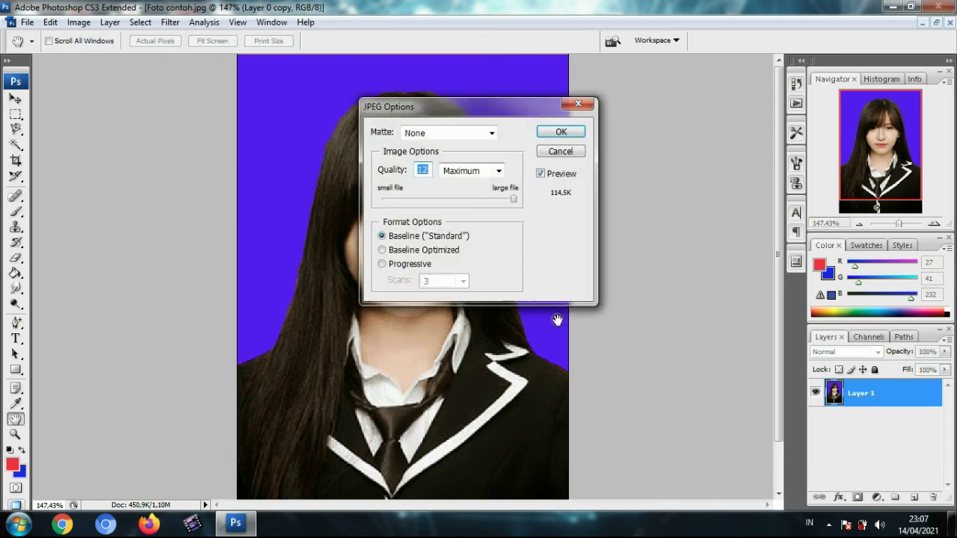
click(574, 136)
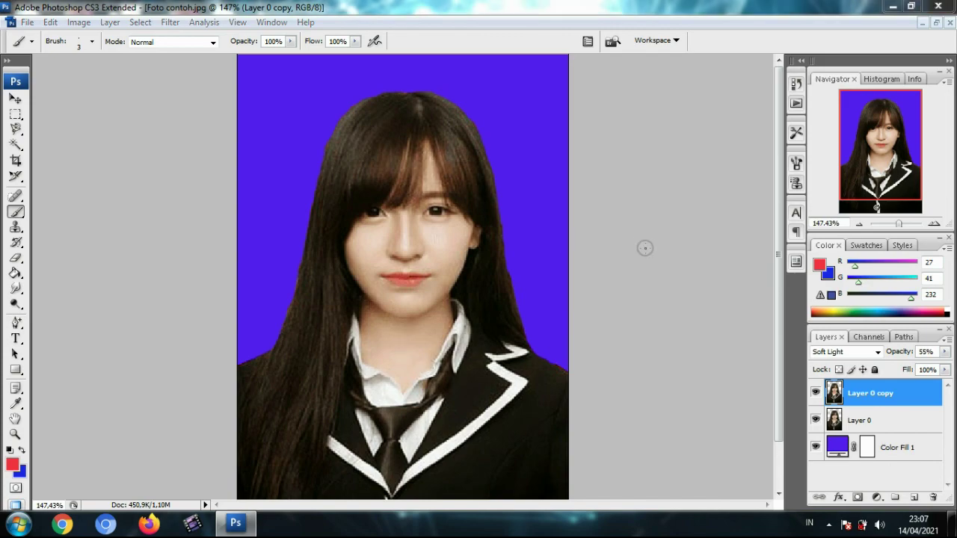
- Switch to Windows Explorer and open the AVS Screen Capture folder in the Pictures library
key(super+e)
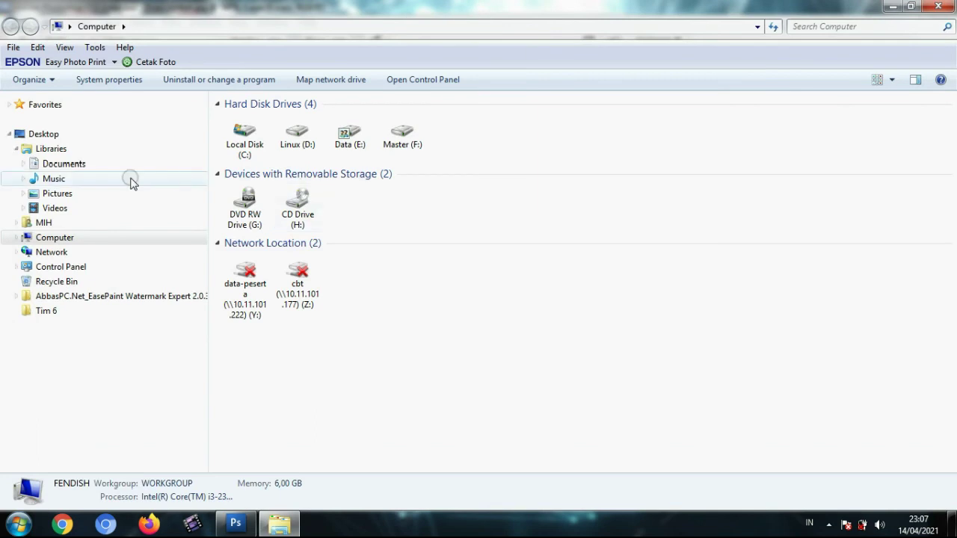
click(74, 193)
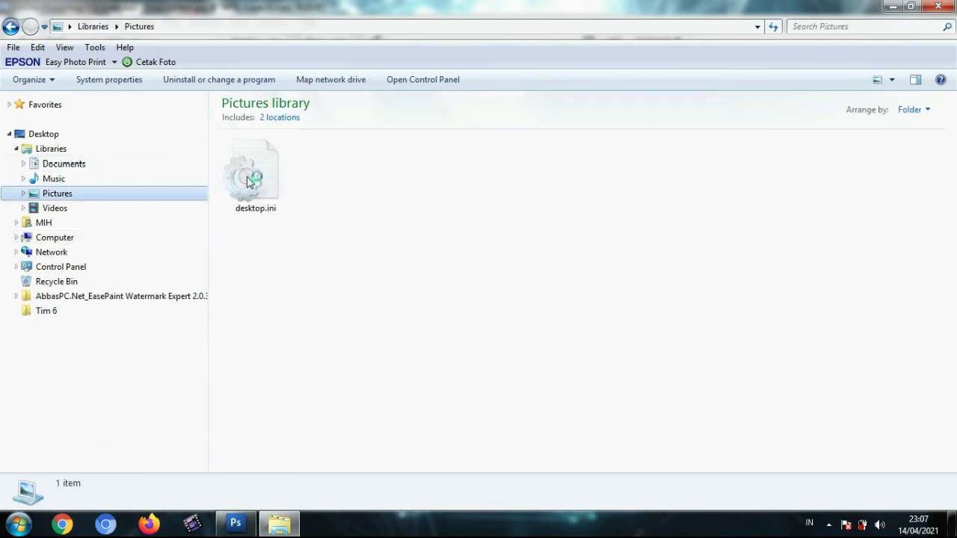
click(265, 191)
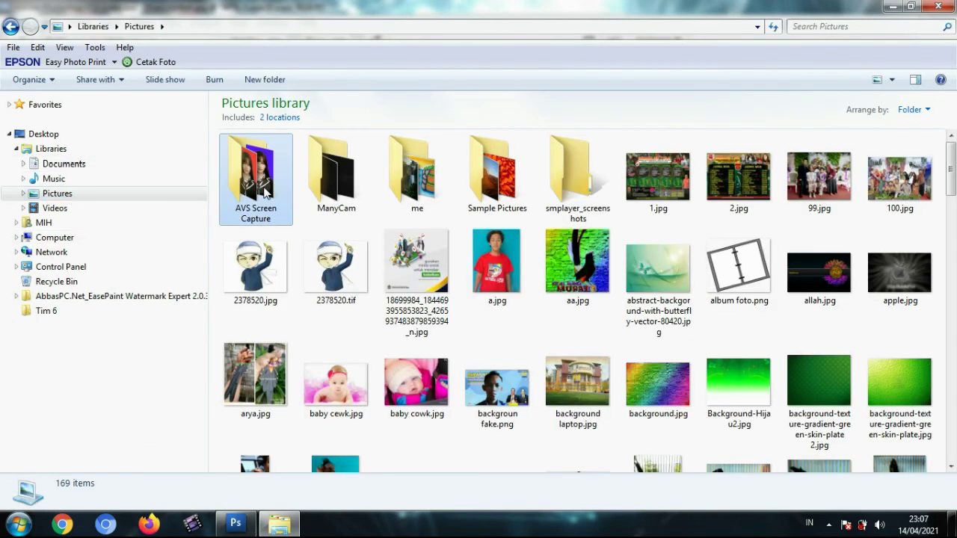
double_click(265, 191)
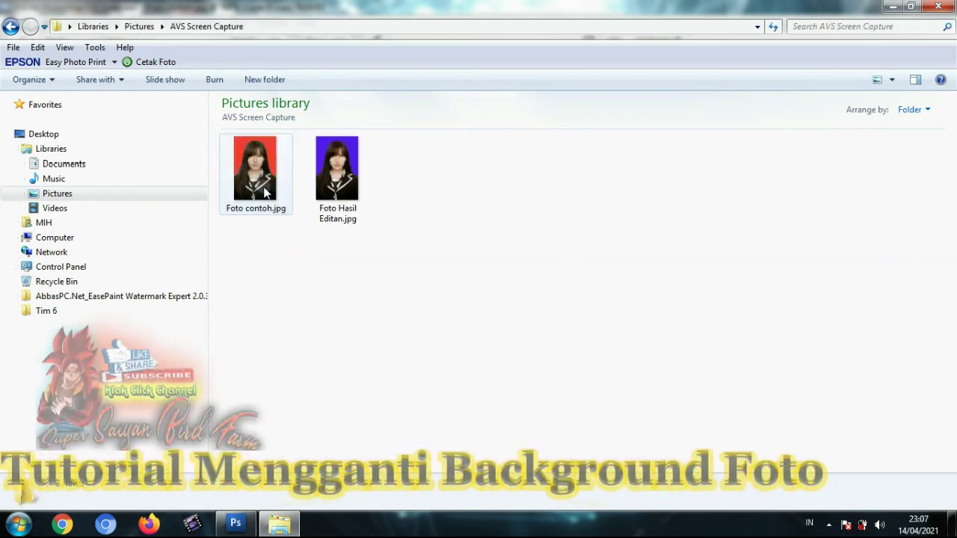
- Preview Foto Hasil Editan.jpg in Windows Photo Viewer, inspect the edited portrait up close and at full view, and close the viewer
double_click(337, 189)
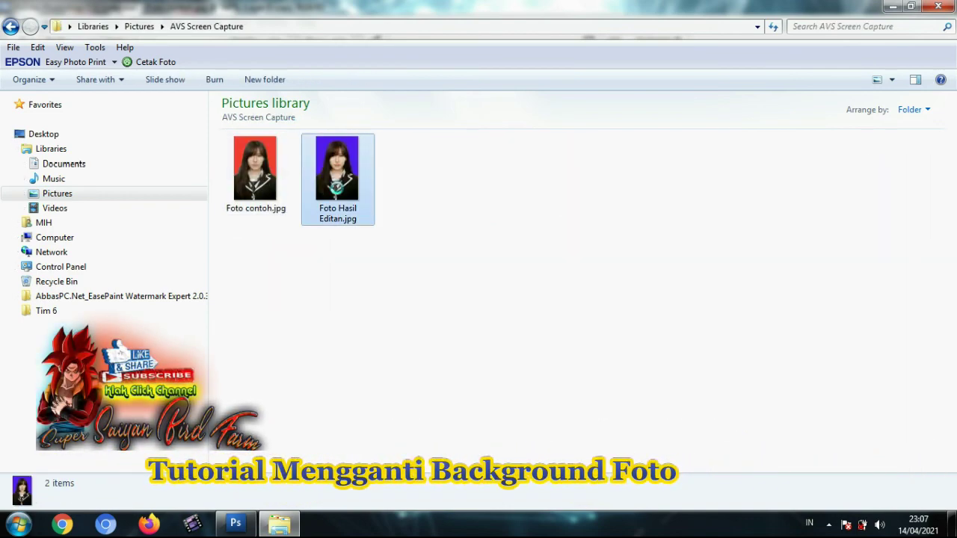
right_click(337, 187)
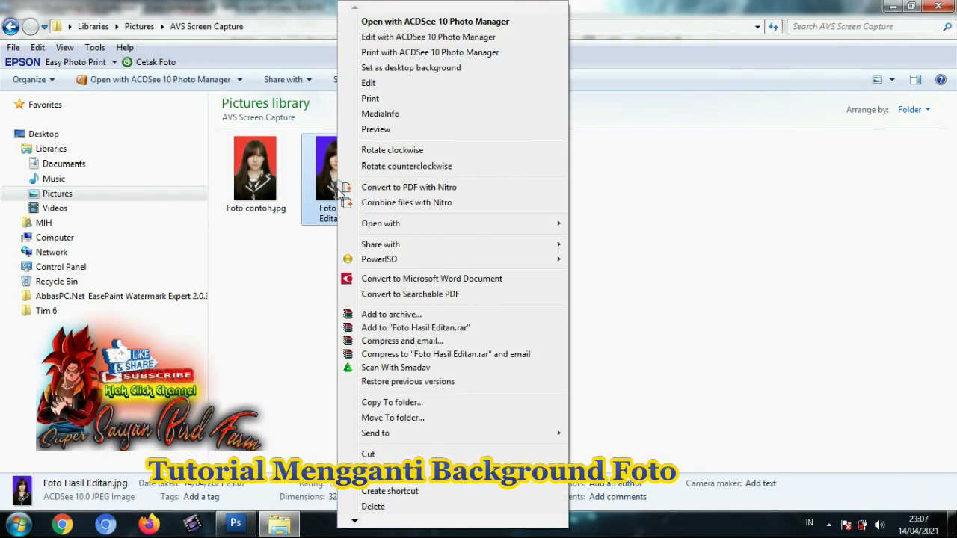
click(399, 133)
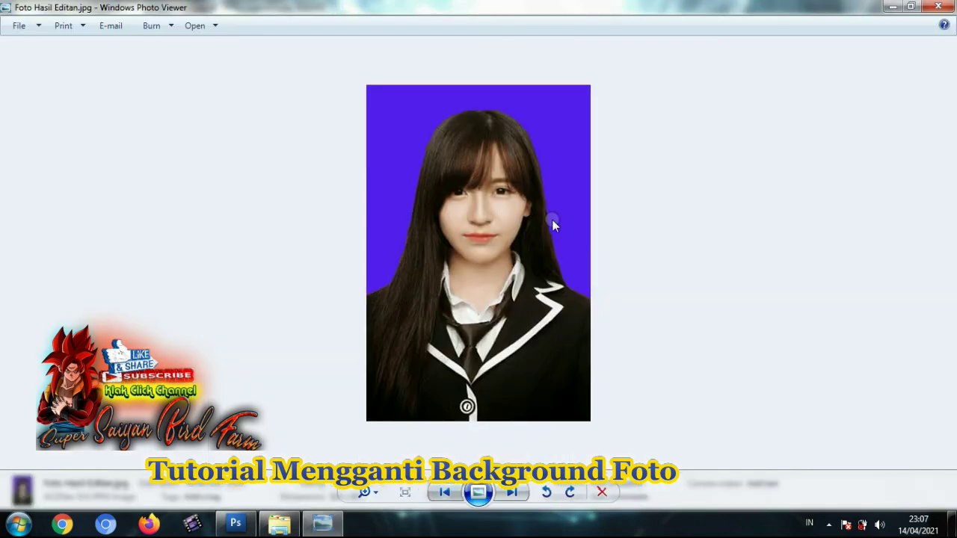
scroll(549, 225, up, 2)
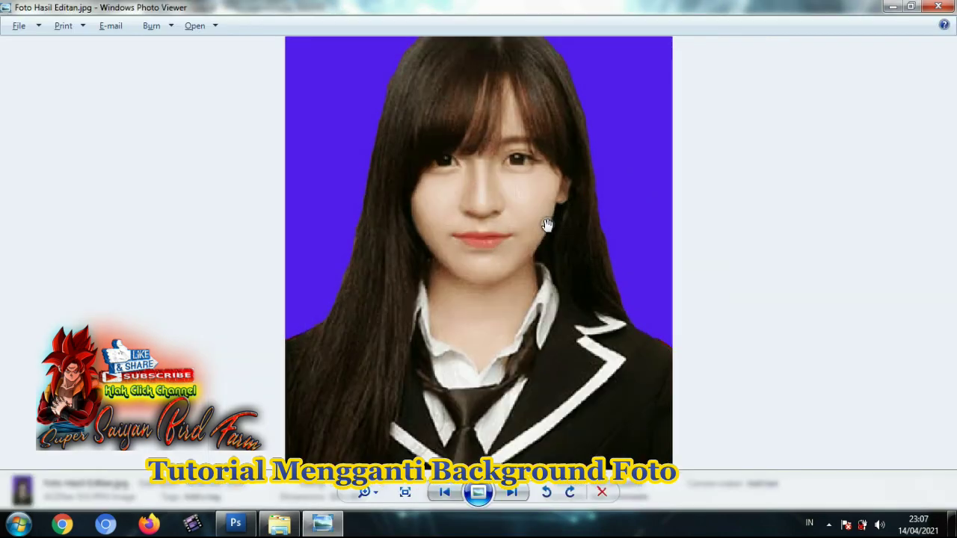
scroll(548, 225, down, 2)
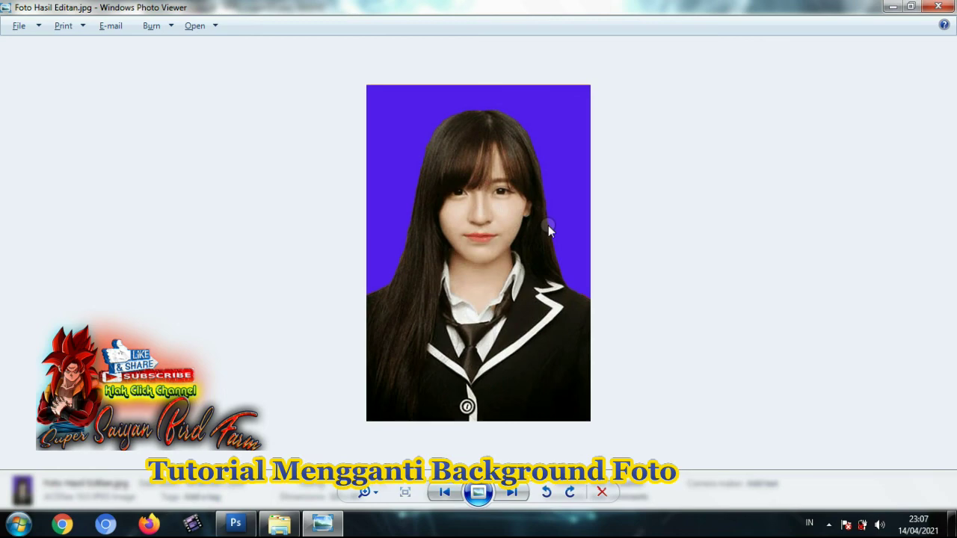
click(940, 7)
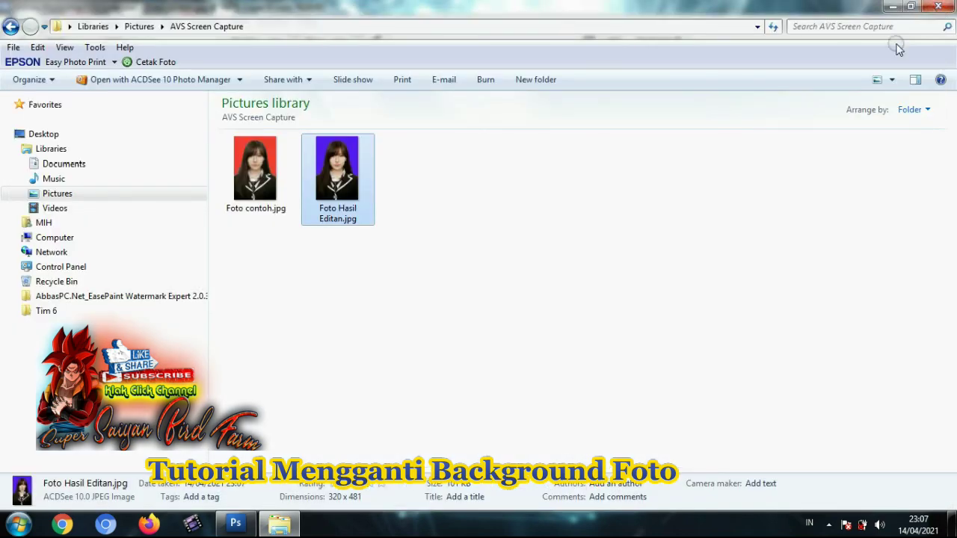